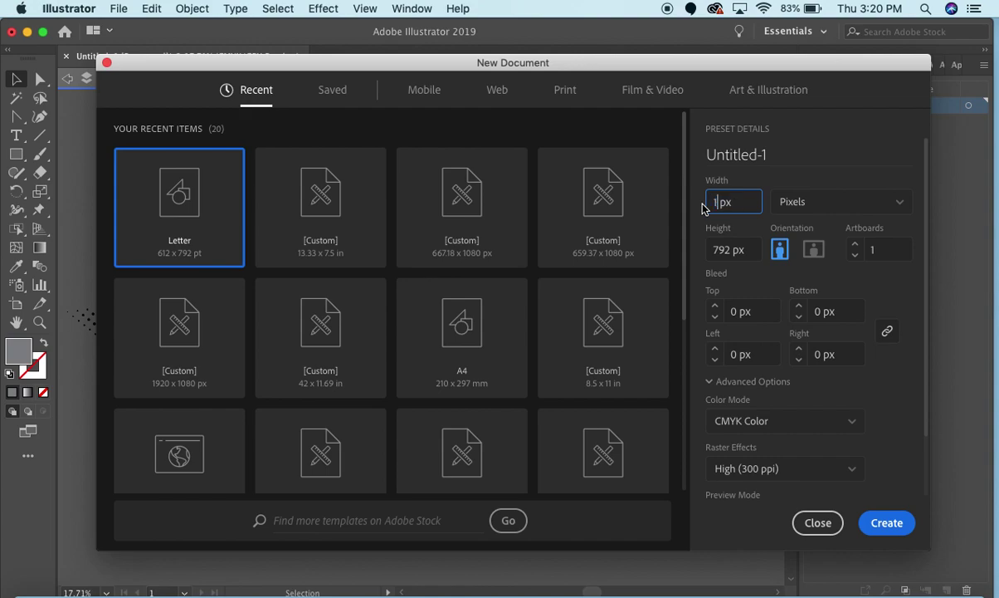
- Create a new 1800 by 1800 px document and close the recovered Untitled-1 document
{"action": "left_click_drag", "start_coordinate": [732, 248], "coordinate": [703, 252]}
{"action": "type", "text": "1800"}
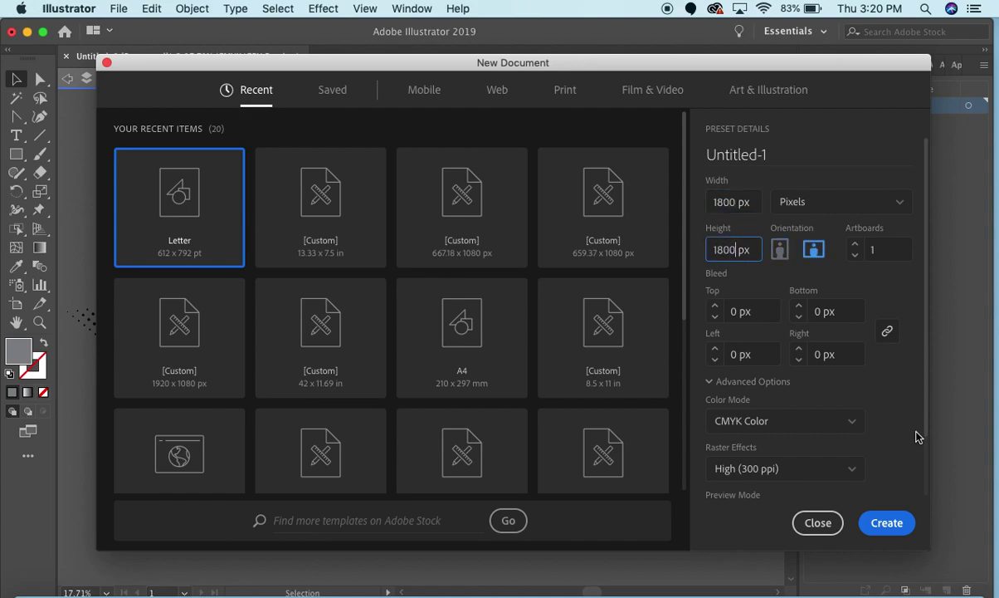
{"action": "left_click", "coordinate": [880, 522]}
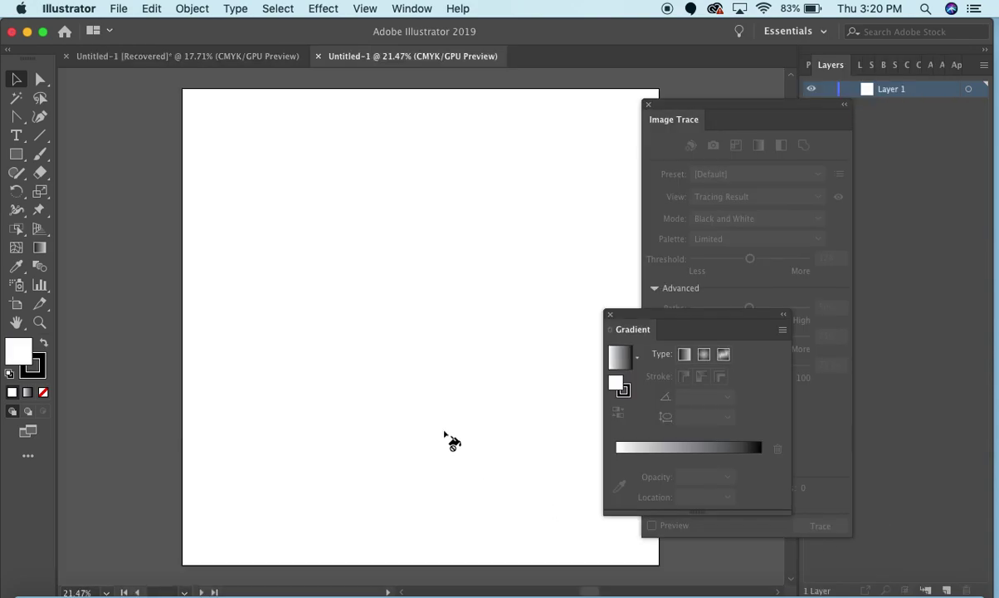
{"action": "left_click", "coordinate": [66, 56]}
{"action": "left_click", "coordinate": [503, 347]}
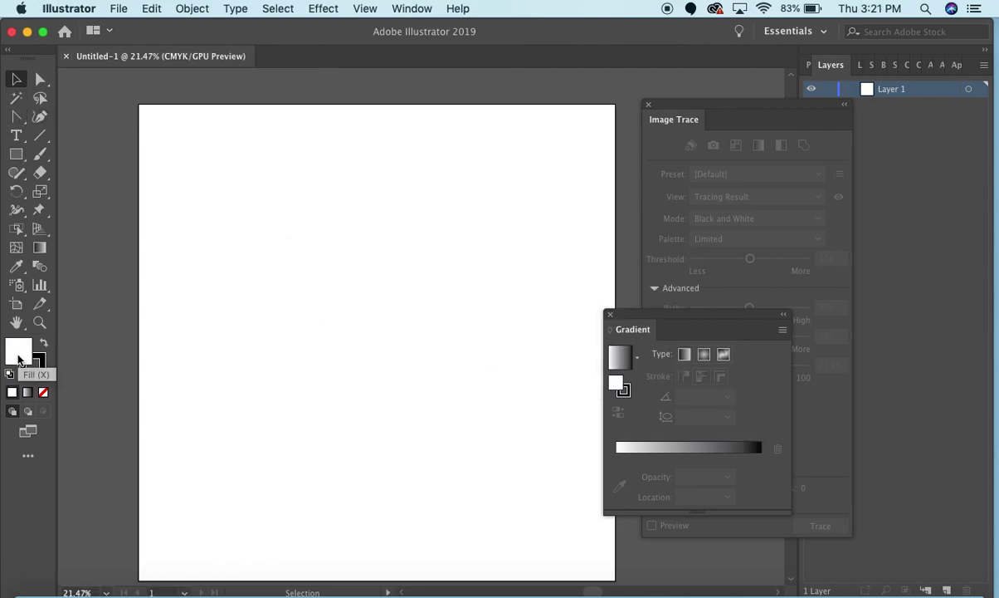
- Draw a large five-pointed star filled with the white-to-black linear gradient
{"action": "left_click", "coordinate": [27, 394]}
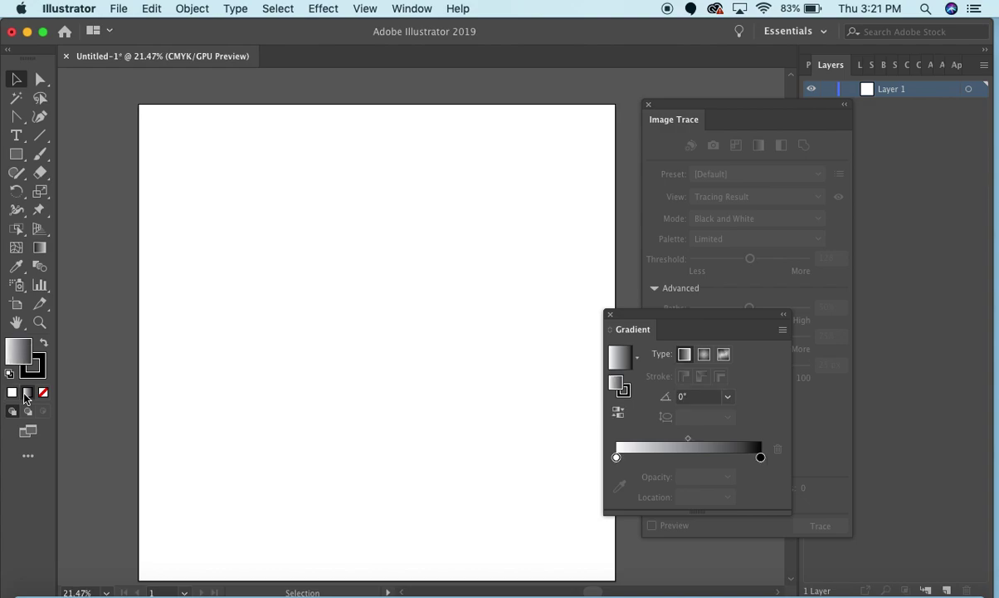
{"action": "left_click", "coordinate": [18, 155]}
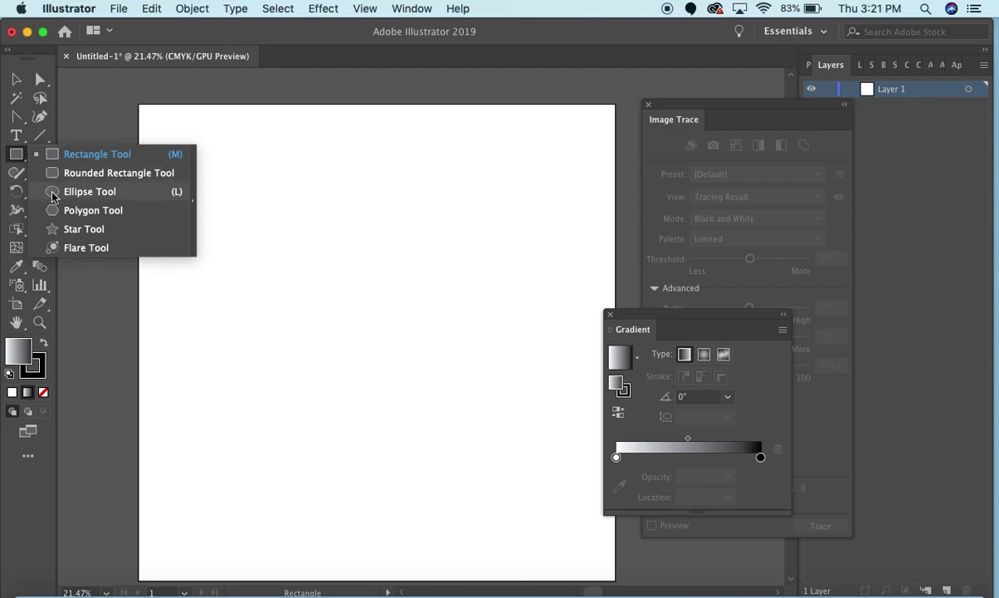
{"action": "left_click", "coordinate": [67, 230]}
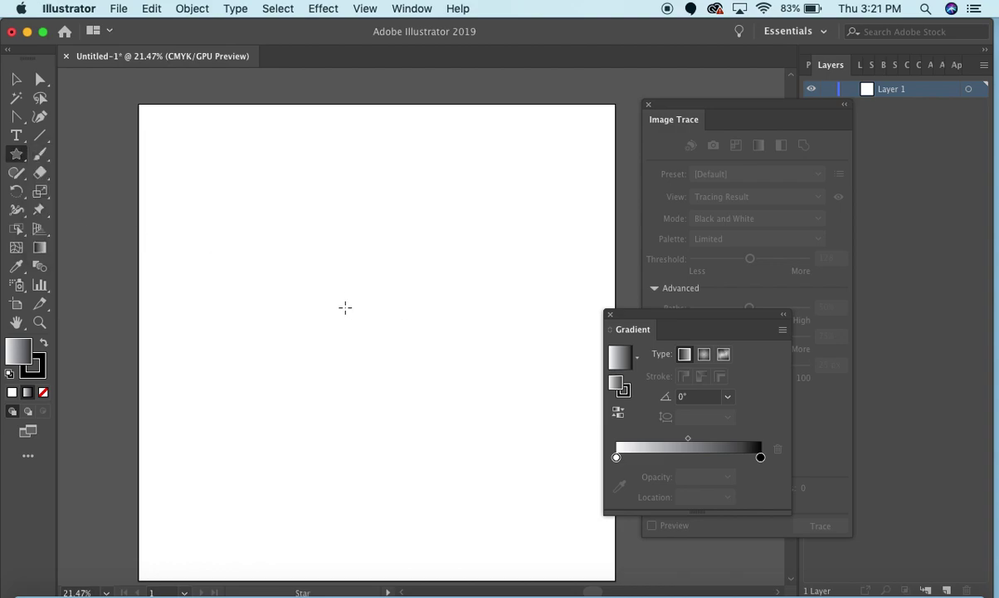
{"action": "left_click_drag", "start_coordinate": [266, 230], "coordinate": [395, 350]}
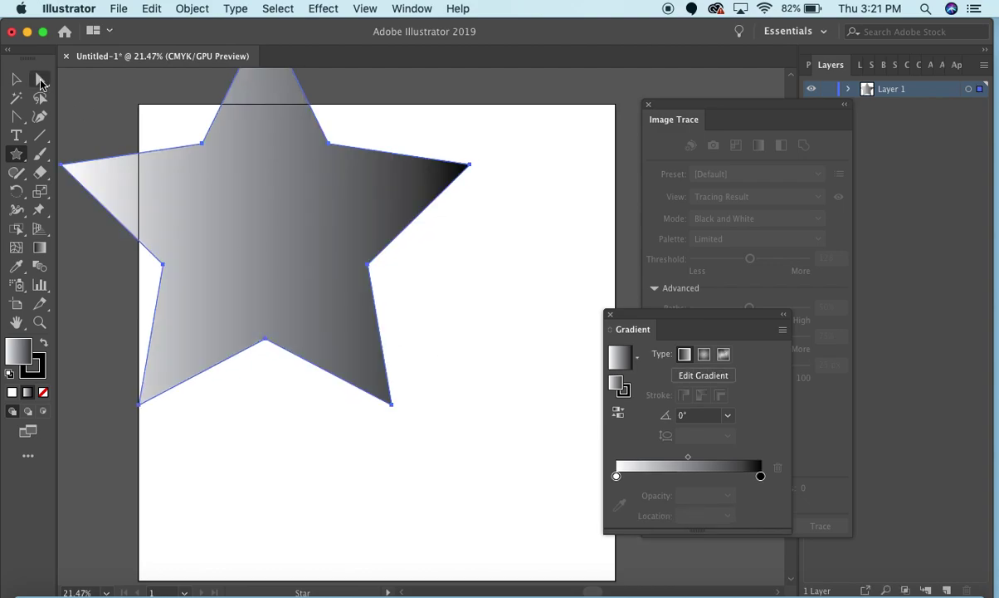
- Move the star to the middle of the artboard and keep it selected
{"action": "left_click", "coordinate": [16, 79]}
{"action": "left_click_drag", "start_coordinate": [255, 239], "coordinate": [367, 355]}
{"action": "left_click", "coordinate": [577, 223]}
{"action": "left_click", "coordinate": [357, 338]}
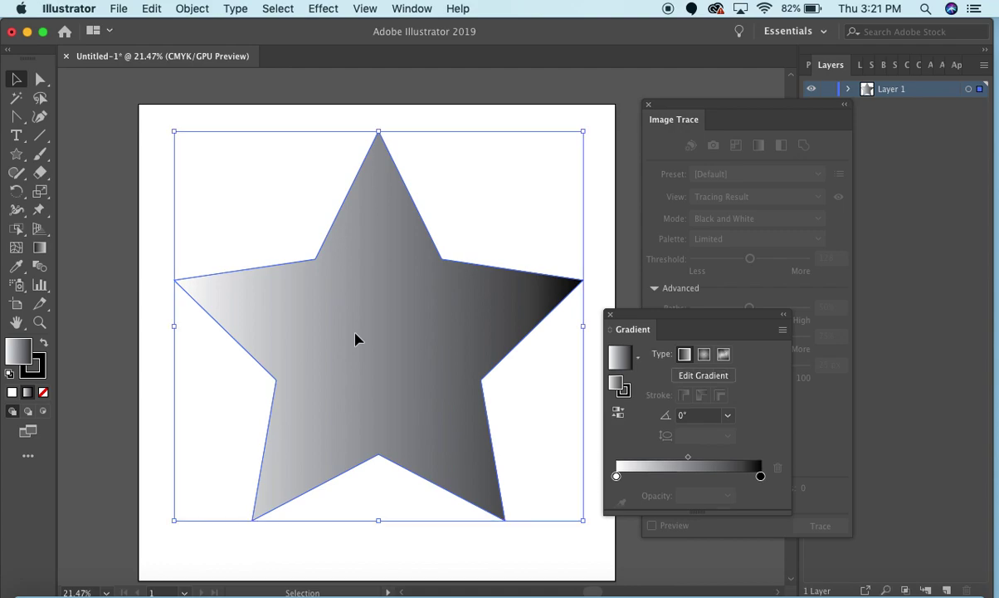
- Paste a copy of the star in place and scale it uniformly to 25%
{"action": "left_click", "coordinate": [153, 9]}
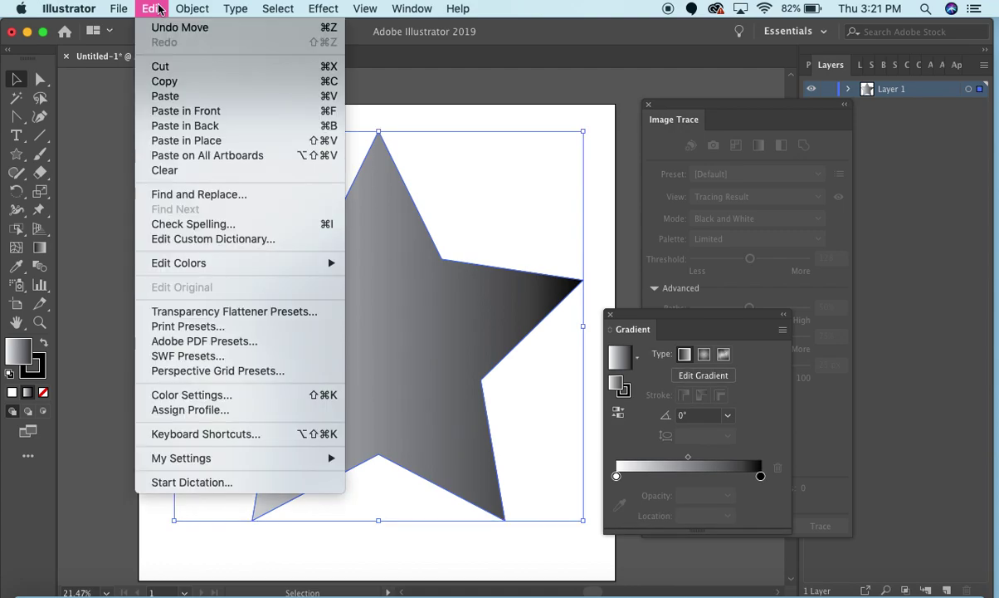
{"action": "left_click", "coordinate": [225, 141]}
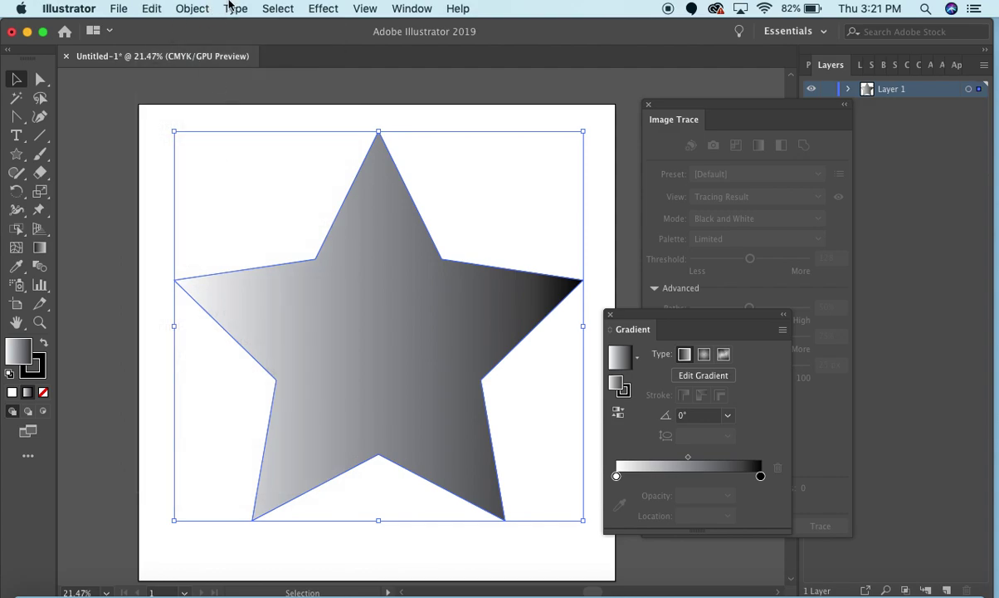
{"action": "left_click", "coordinate": [192, 8]}
{"action": "mouse_move", "coordinate": [302, 22]}
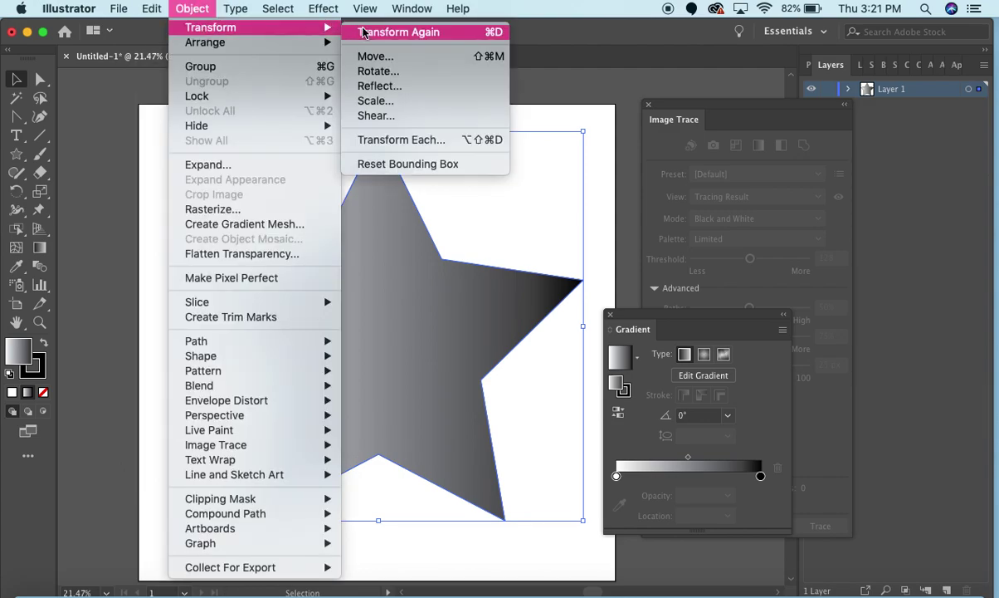
{"action": "left_click", "coordinate": [375, 101]}
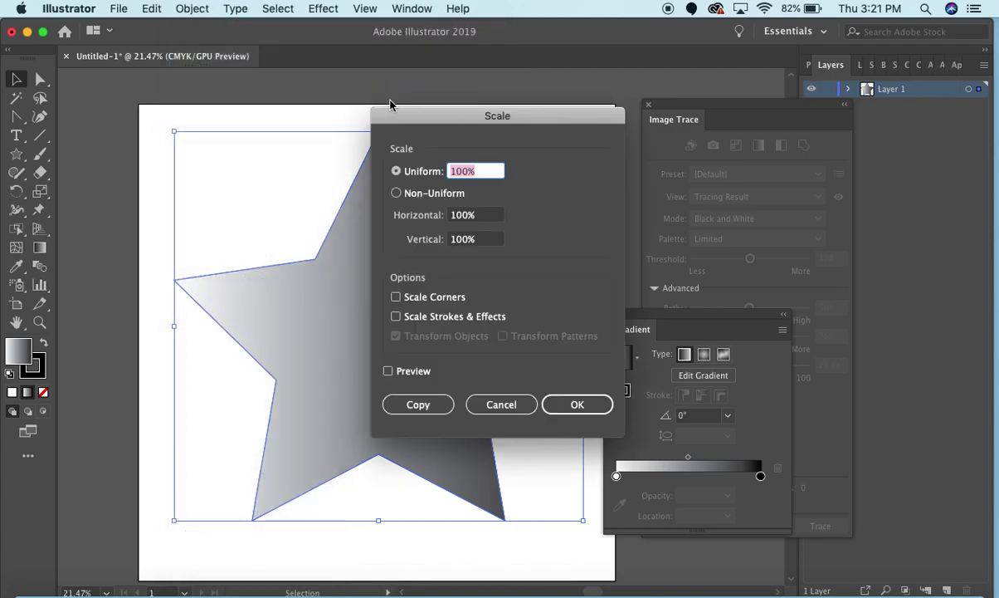
{"action": "type", "text": "25"}
{"action": "left_click", "coordinate": [577, 404]}
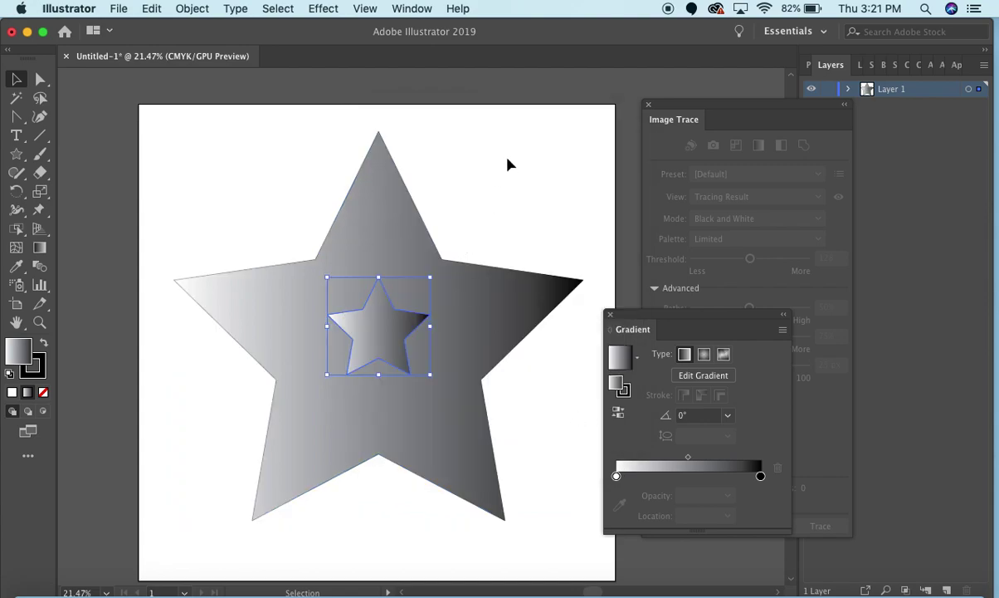
- Remove the stroke from the small inner star
{"action": "left_click", "coordinate": [39, 371]}
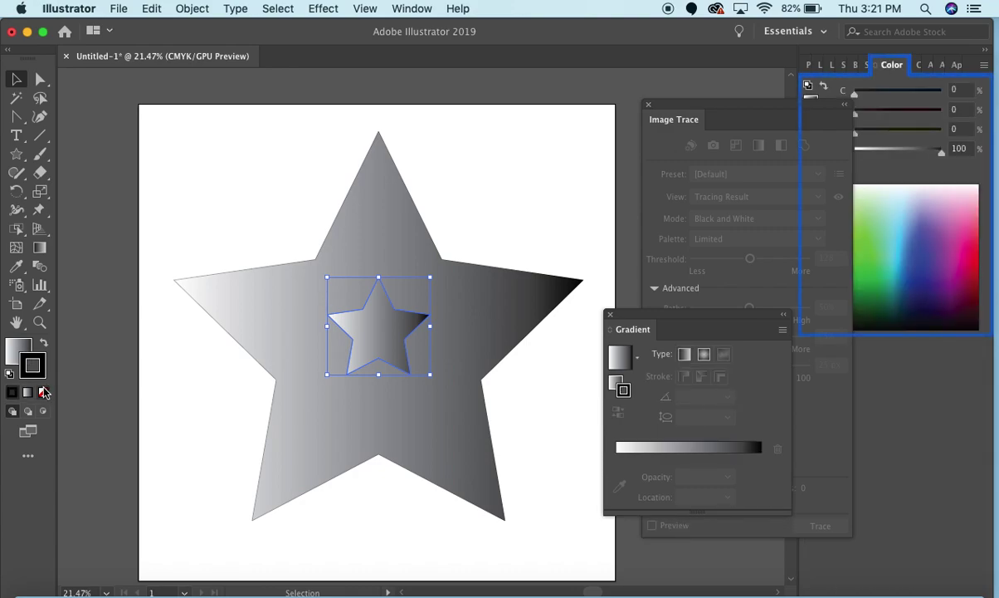
{"action": "left_click", "coordinate": [44, 393]}
{"action": "key", "text": "x"}
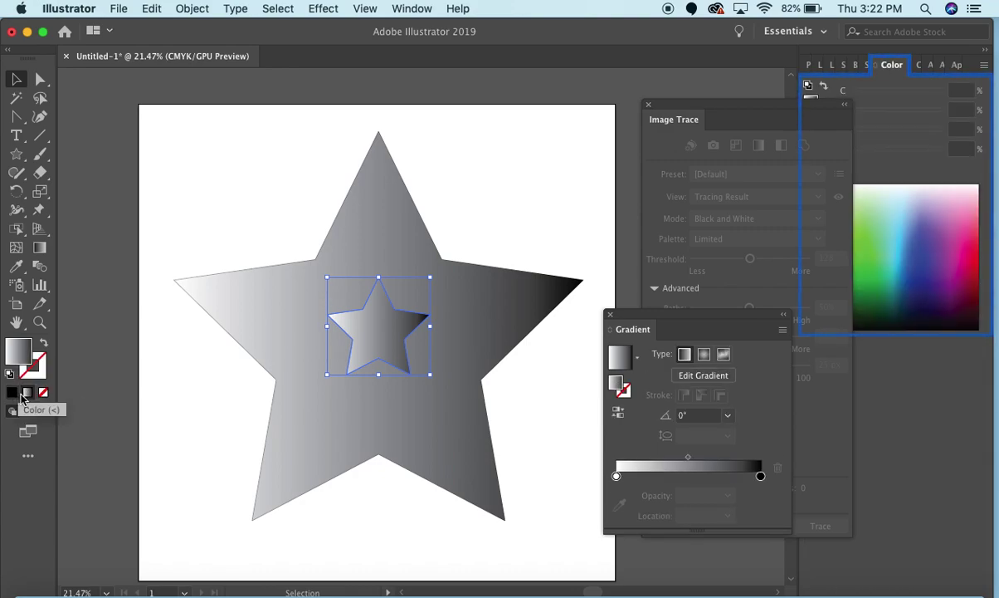
- Change the small star's fill to a solid dark gray with RGB values 77, 77, 77
{"action": "left_click", "coordinate": [14, 393]}
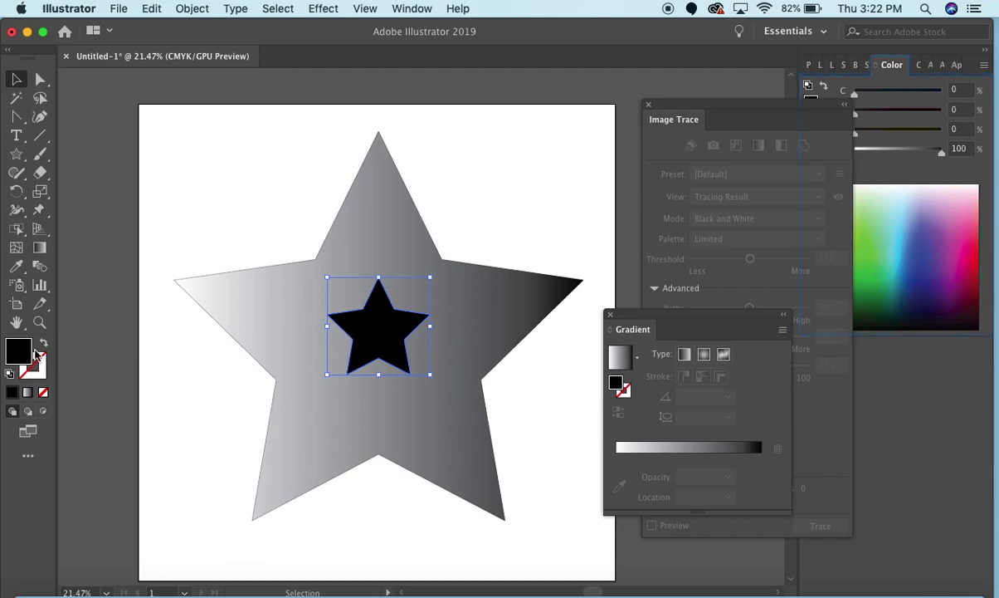
{"action": "double_click", "coordinate": [19, 347]}
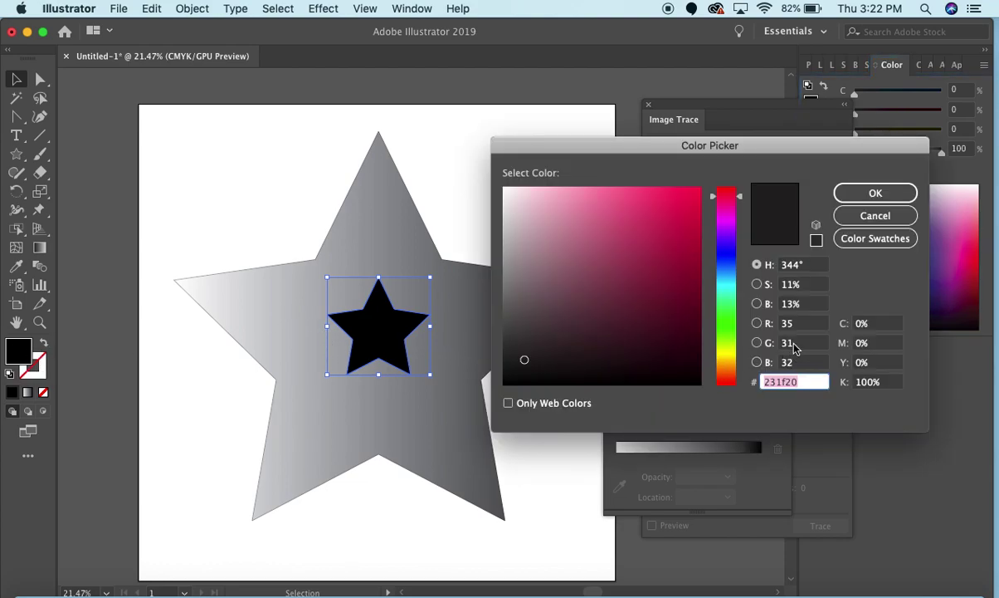
{"action": "left_click", "coordinate": [795, 323]}
{"action": "left_click_drag", "start_coordinate": [800, 324], "coordinate": [778, 324]}
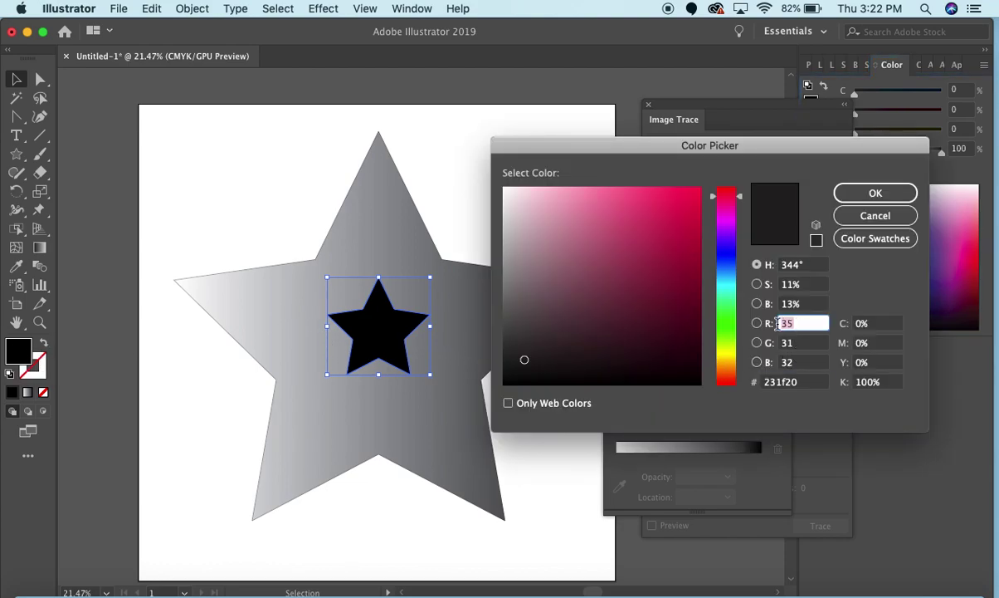
{"action": "type", "text": "77"}
{"action": "key", "text": "Tab"}
{"action": "type", "text": "77"}
{"action": "key", "text": "Tab"}
{"action": "type", "text": "77"}
{"action": "key", "text": "Tab"}
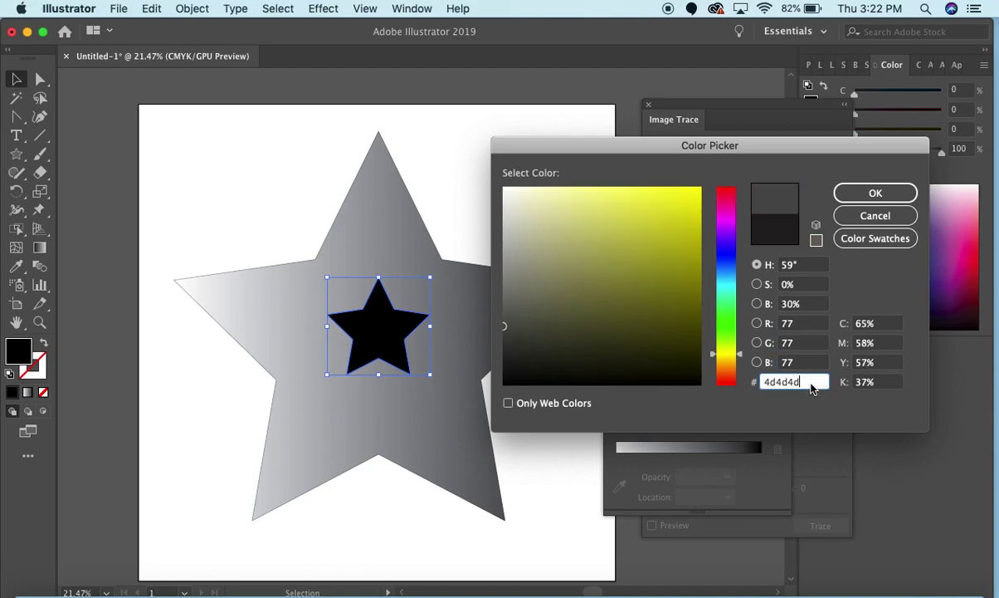
{"action": "left_click", "coordinate": [875, 192]}
- Select the large outer star and remove its stroke
{"action": "left_click", "coordinate": [496, 321]}
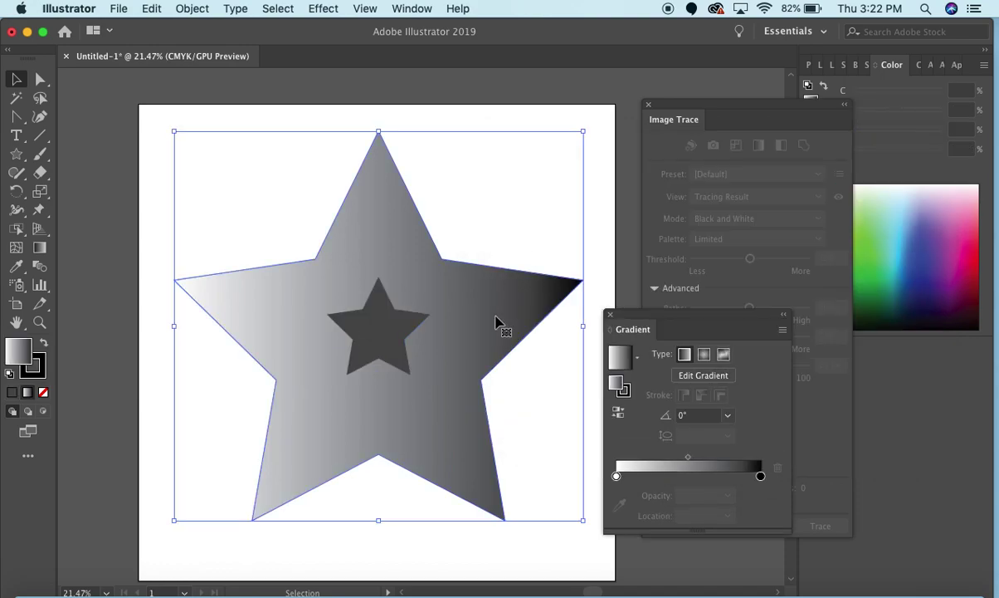
{"action": "left_click", "coordinate": [37, 365]}
{"action": "left_click", "coordinate": [43, 392]}
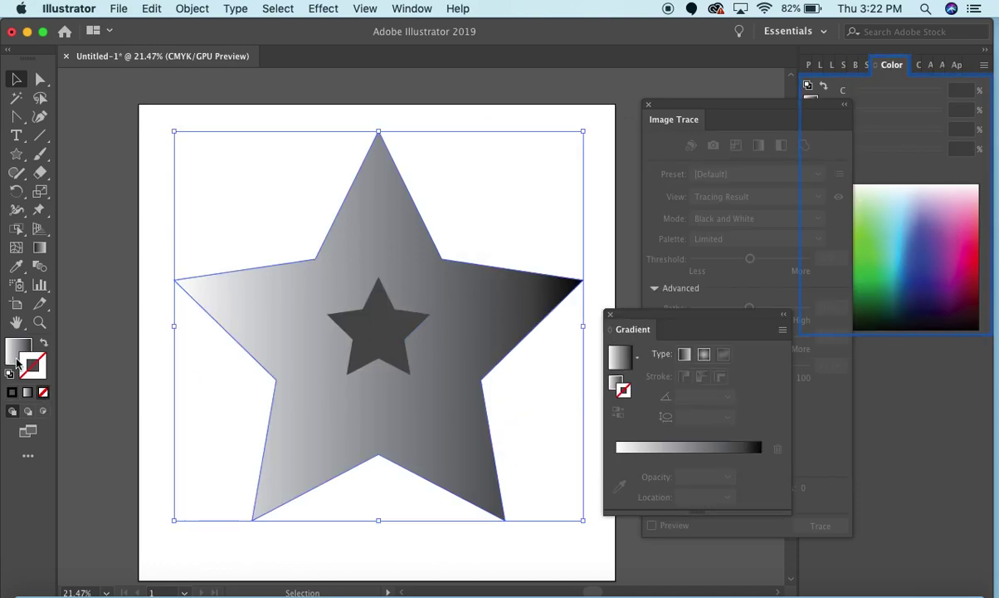
- Change the large star's fill to solid white with RGB values 255, 255, 255, and deselect it
{"action": "left_click", "coordinate": [15, 344]}
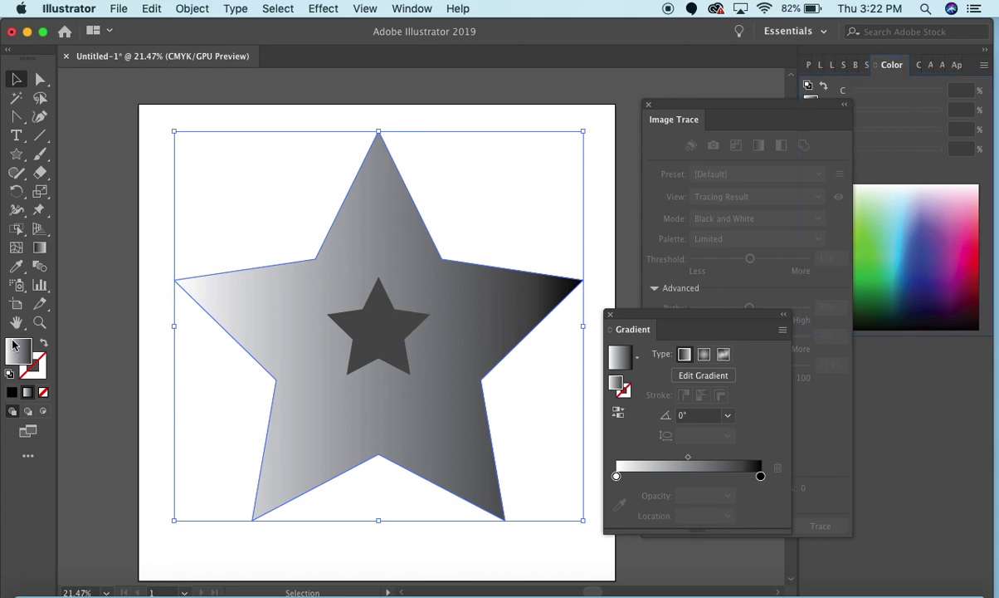
{"action": "left_click", "coordinate": [11, 391]}
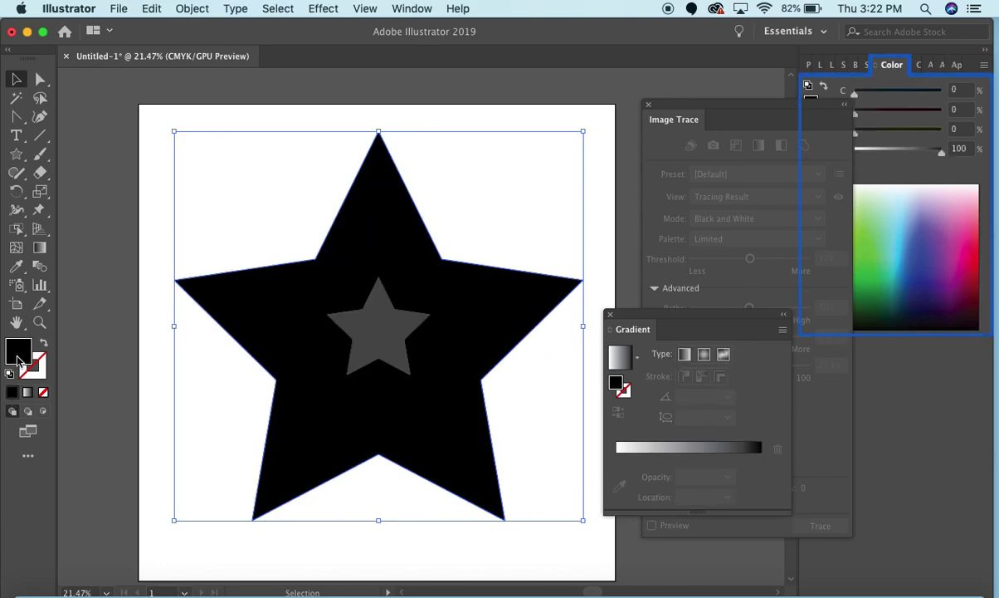
{"action": "double_click", "coordinate": [18, 354]}
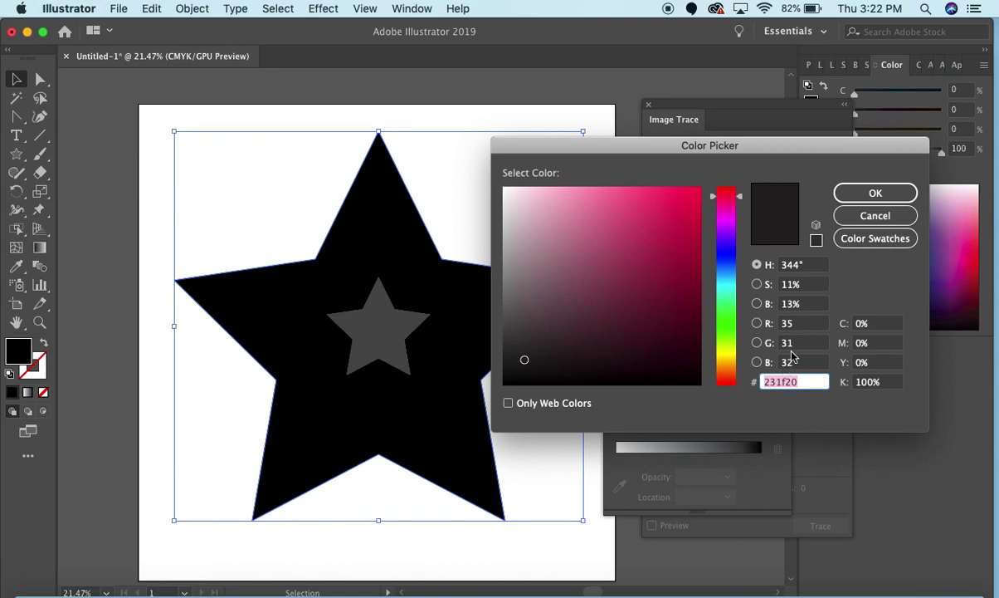
{"action": "left_click", "coordinate": [785, 323]}
{"action": "type", "text": "255"}
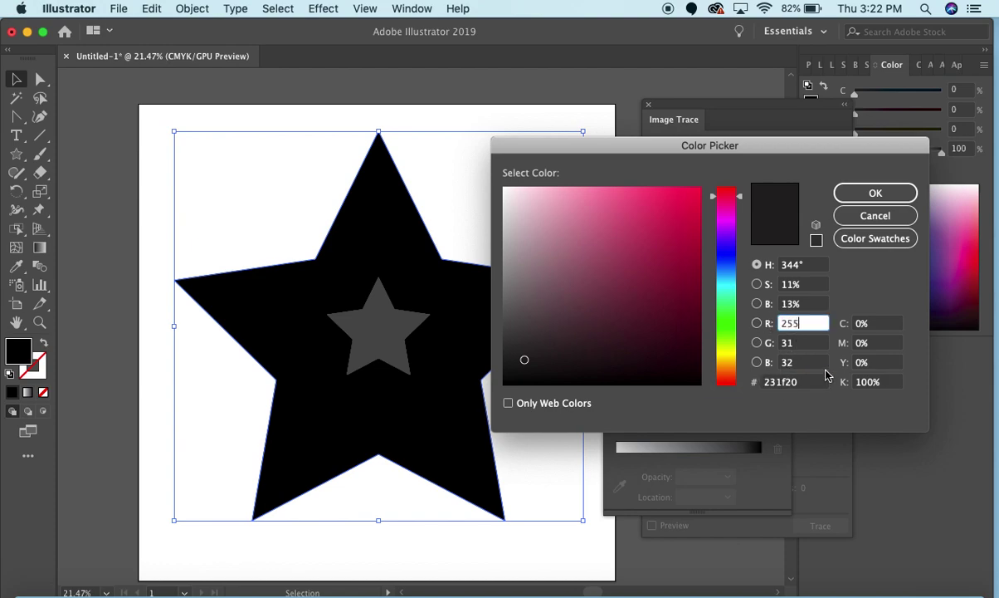
{"action": "left_click", "coordinate": [780, 343]}
{"action": "type", "text": "255"}
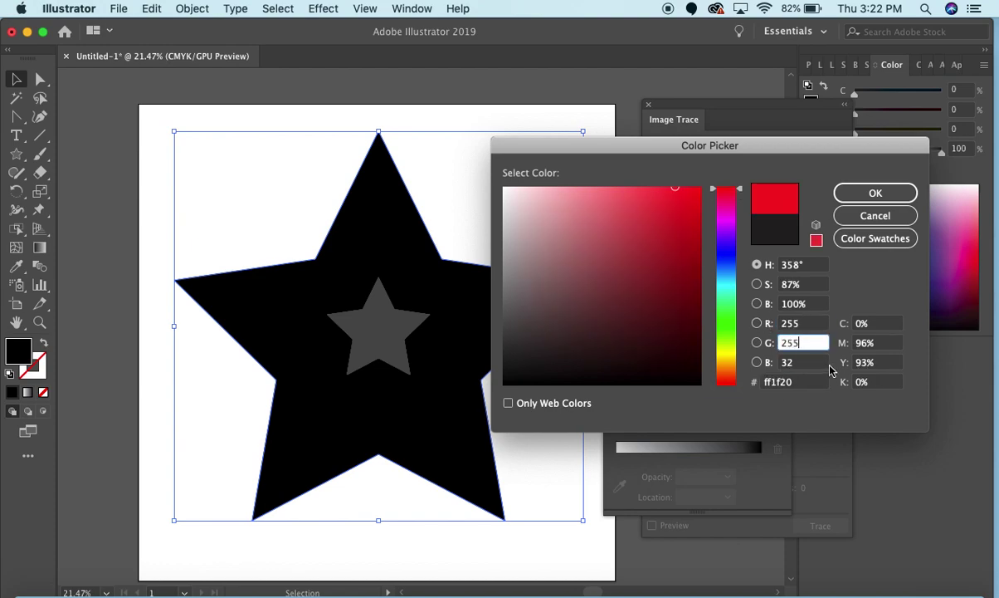
{"action": "key", "text": "Tab"}
{"action": "type", "text": "255"}
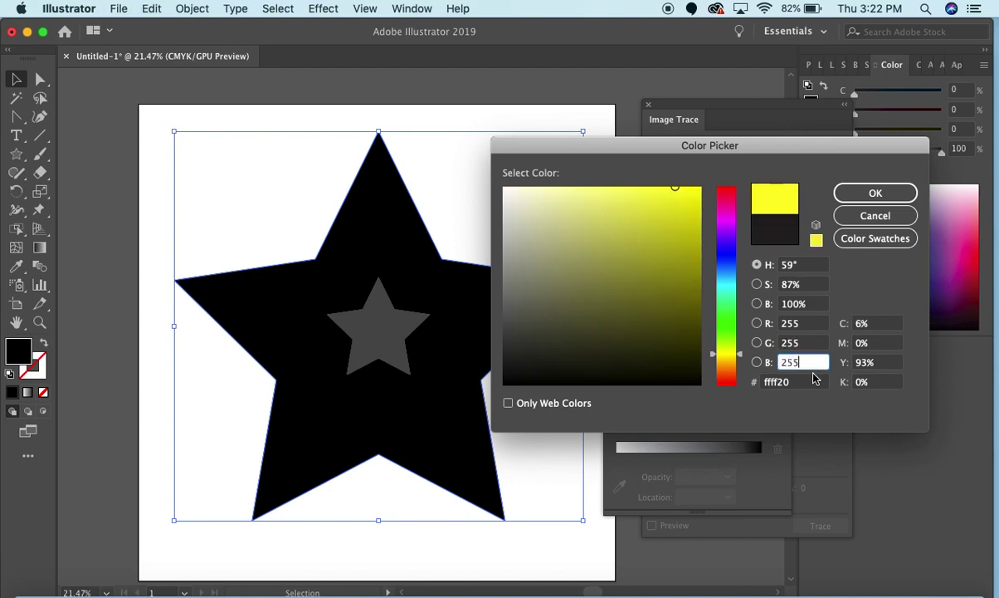
{"action": "key", "text": "Tab"}
{"action": "left_click", "coordinate": [874, 192]}
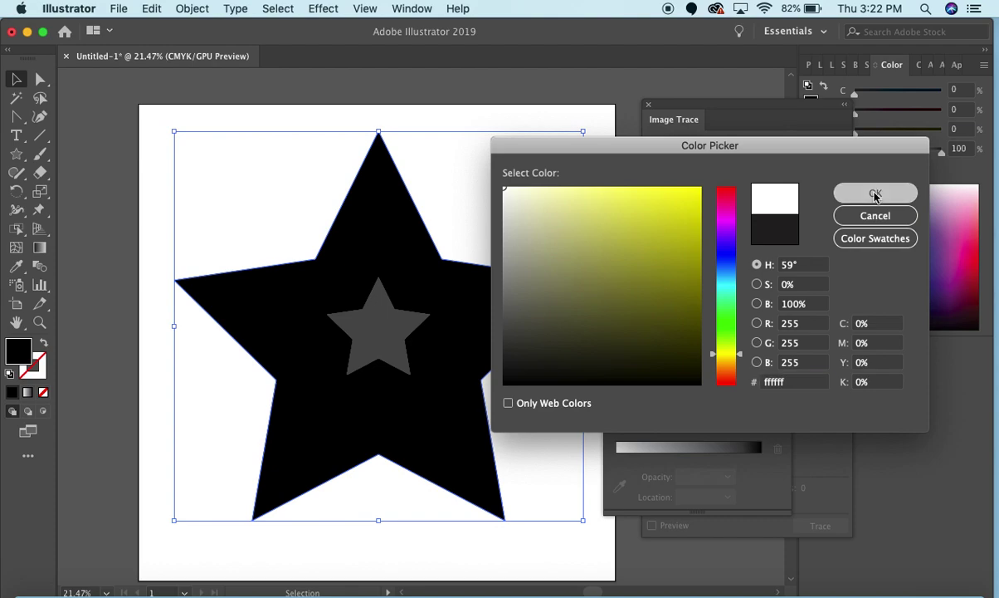
{"action": "left_click", "coordinate": [574, 112]}
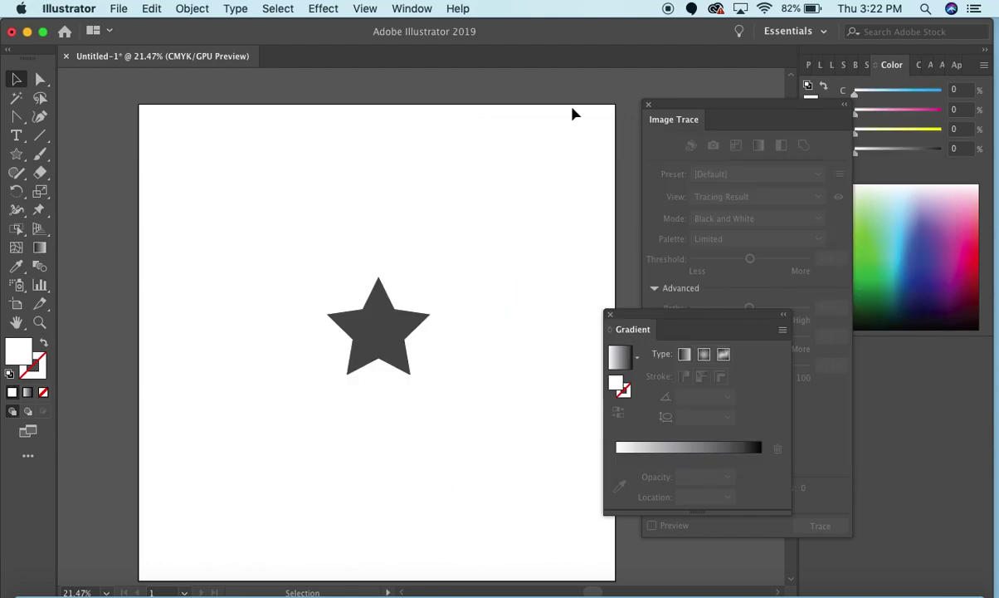
- Select both stars and make a blend between them
{"action": "left_click_drag", "start_coordinate": [240, 91], "coordinate": [478, 487]}
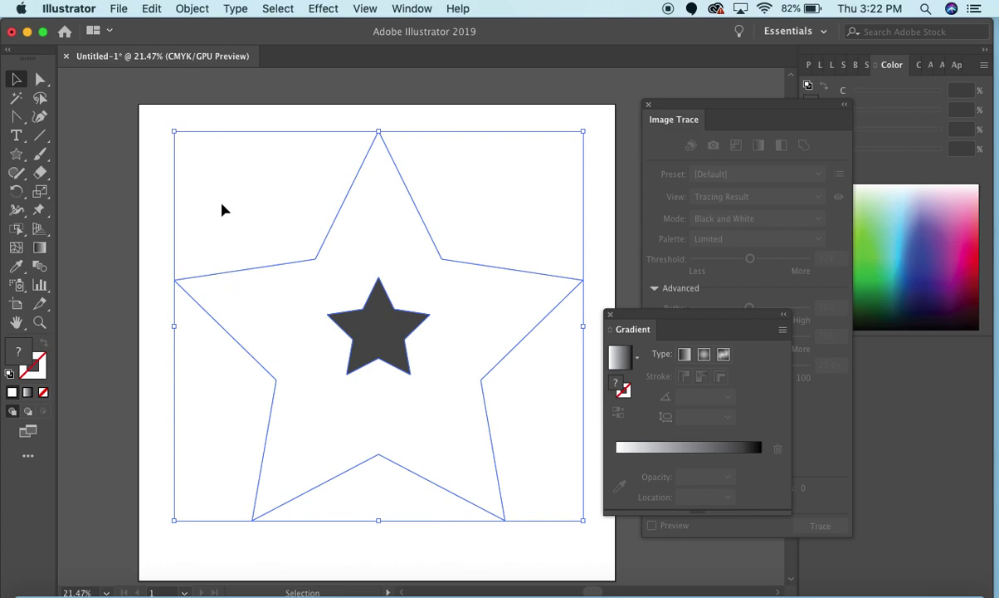
{"action": "left_click", "coordinate": [187, 8]}
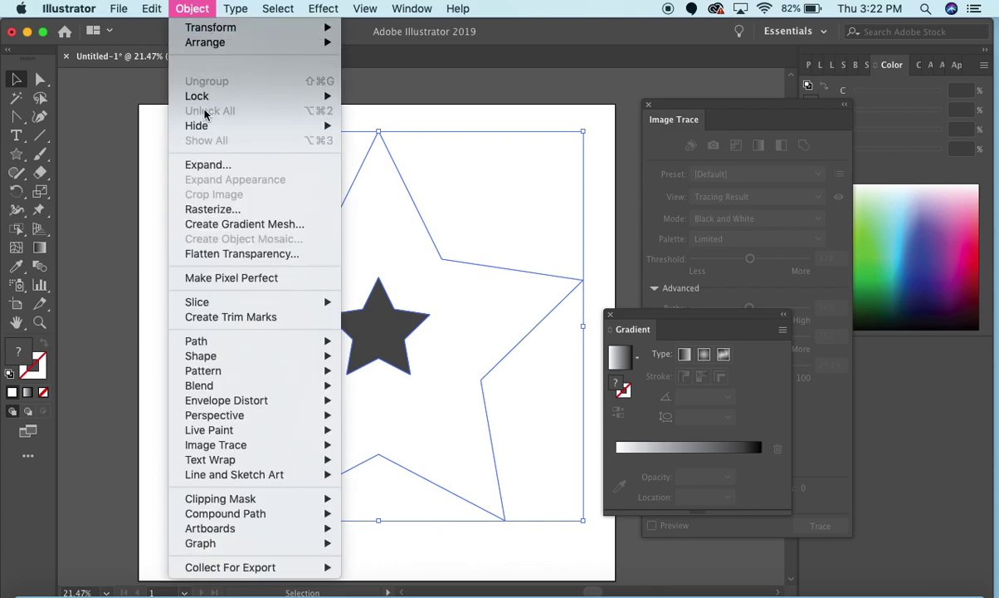
{"action": "mouse_move", "coordinate": [249, 385]}
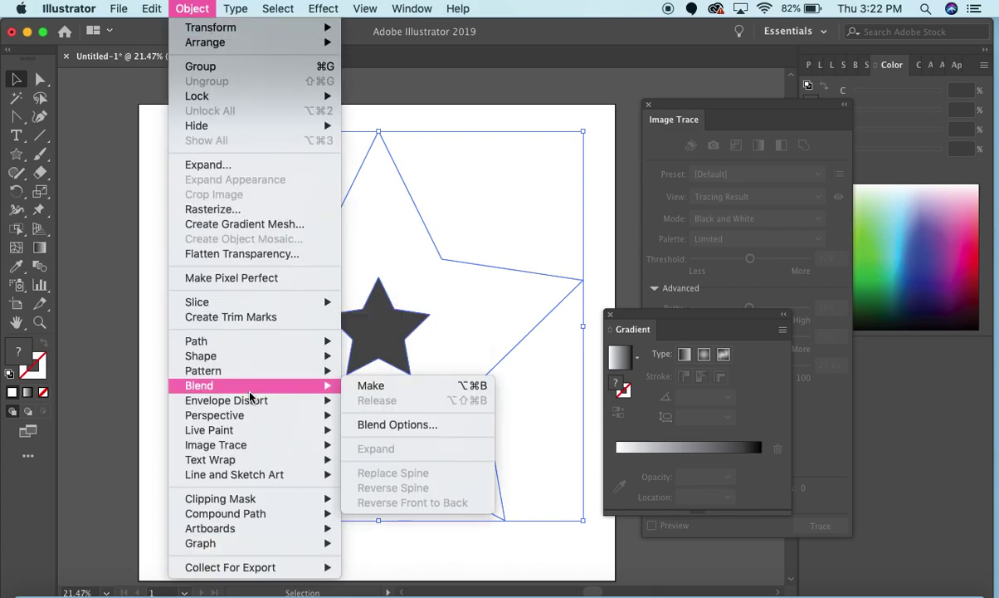
{"action": "left_click", "coordinate": [370, 387]}
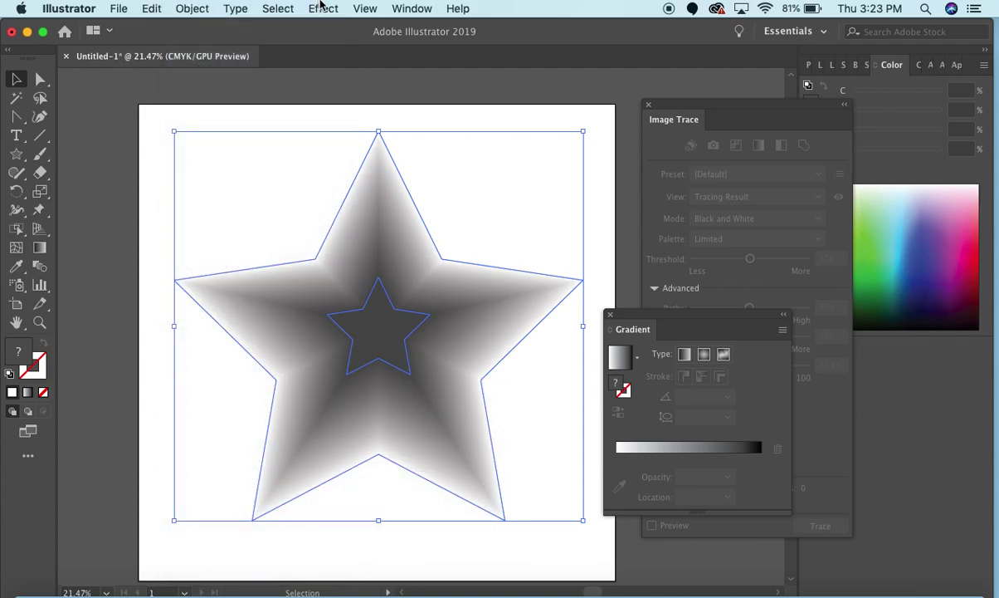
- Start the Color Halftone effect on the blended star with a maximum radius of 96 pixels
{"action": "left_click", "coordinate": [322, 8]}
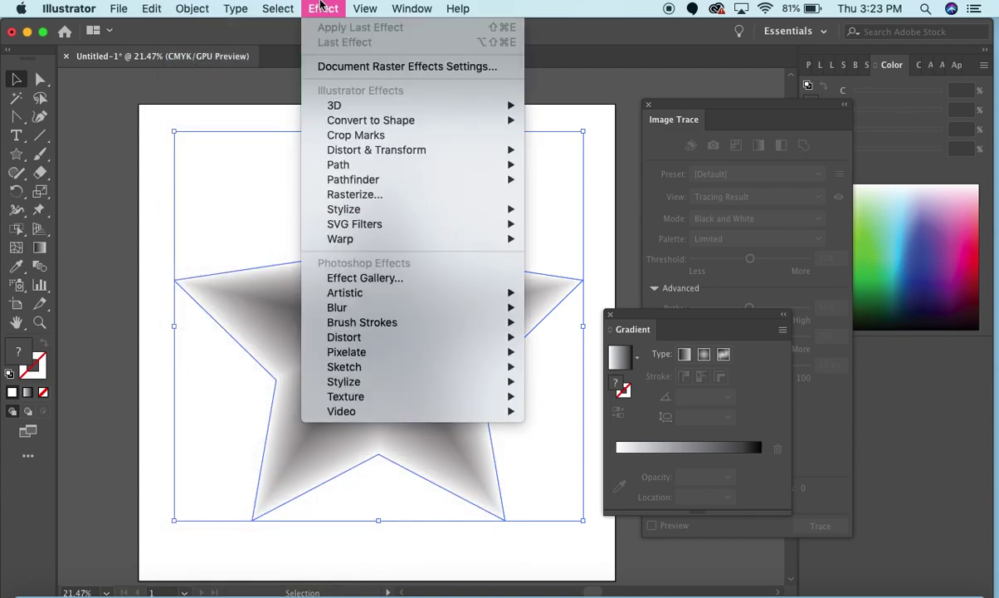
{"action": "mouse_move", "coordinate": [390, 354]}
{"action": "left_click", "coordinate": [555, 355]}
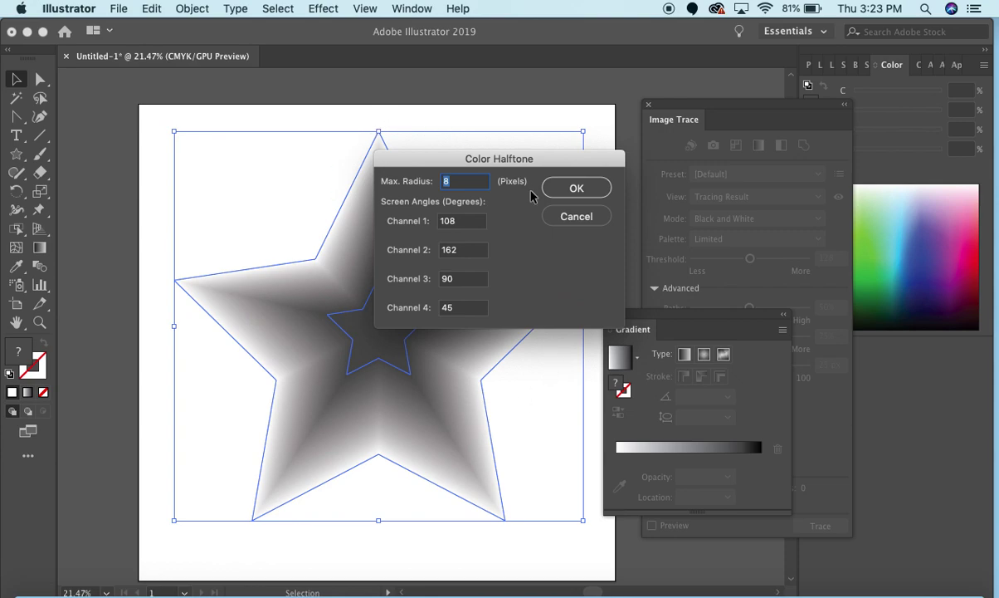
{"action": "type", "text": "9"}
- Set the screen angles of all four halftone channels to 128 degrees, apply the effect and deselect the star
{"action": "left_click", "coordinate": [476, 222]}
{"action": "type", "text": "1"}
{"action": "left_click", "coordinate": [467, 243]}
{"action": "type", "text": "128"}
{"action": "left_click", "coordinate": [460, 279]}
{"action": "type", "text": "1"}
{"action": "left_click", "coordinate": [437, 308]}
{"action": "type", "text": "1"}
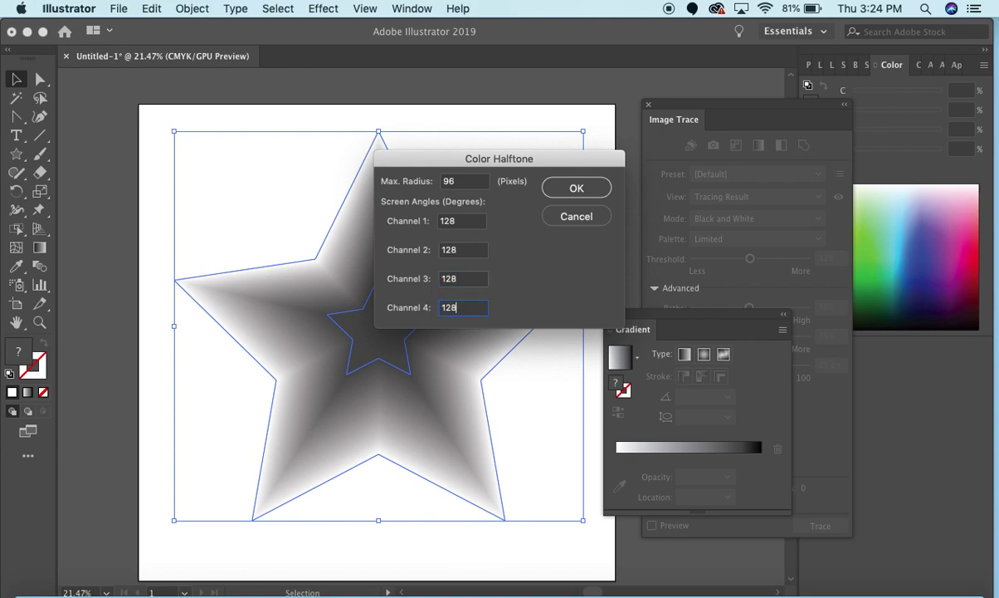
{"action": "left_click", "coordinate": [570, 190]}
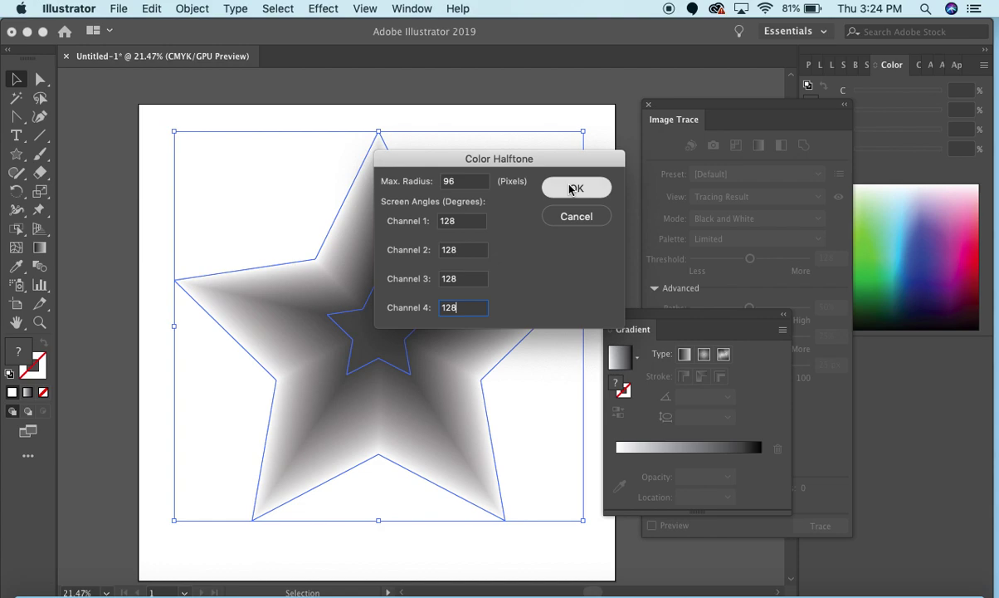
{"action": "left_click", "coordinate": [570, 190]}
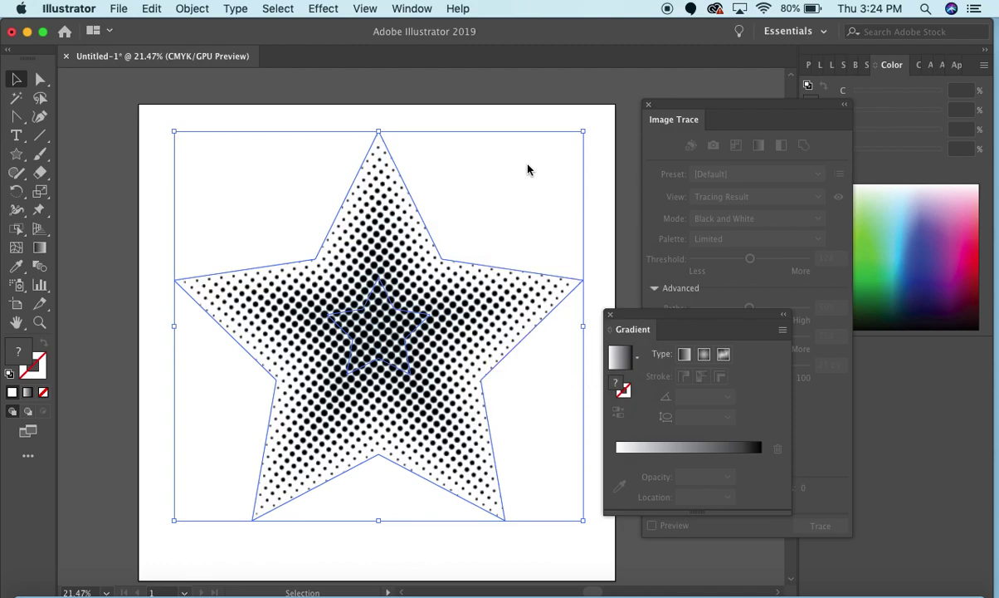
{"action": "left_click", "coordinate": [591, 110]}
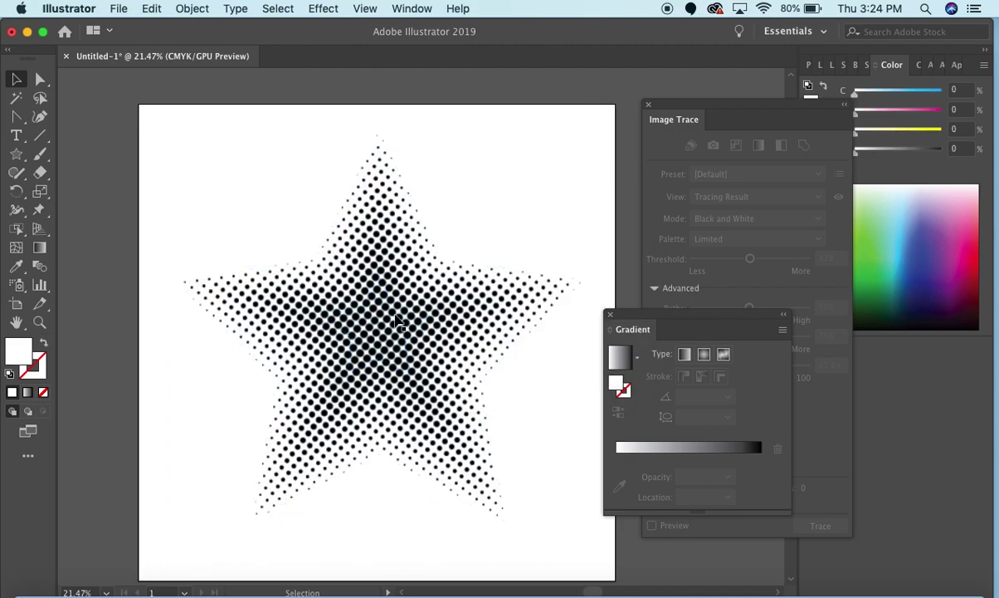
- Select the halftone star and expand its appearance
{"action": "left_click", "coordinate": [396, 319]}
{"action": "left_click", "coordinate": [178, 8]}
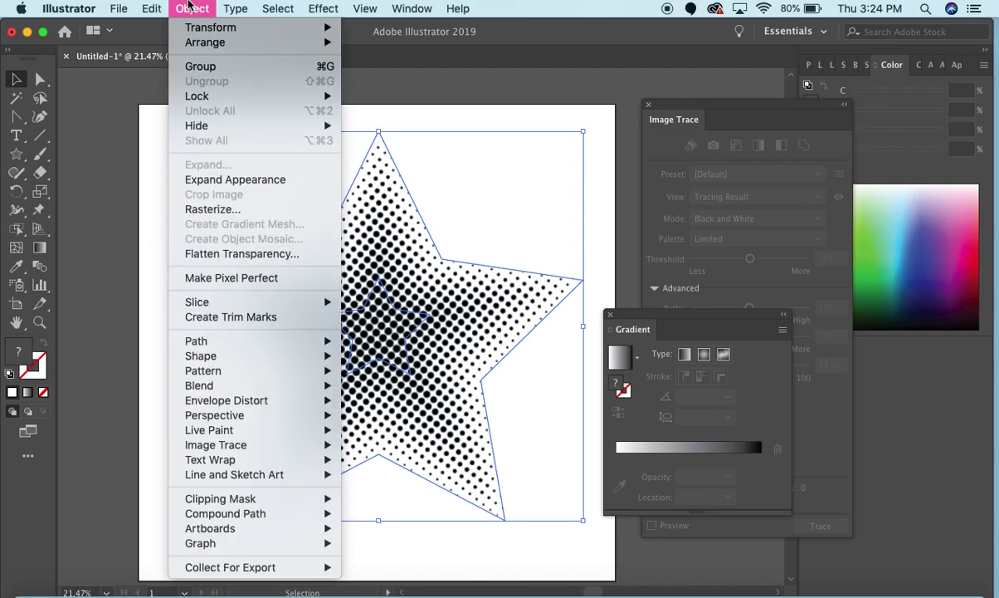
{"action": "left_click", "coordinate": [223, 180]}
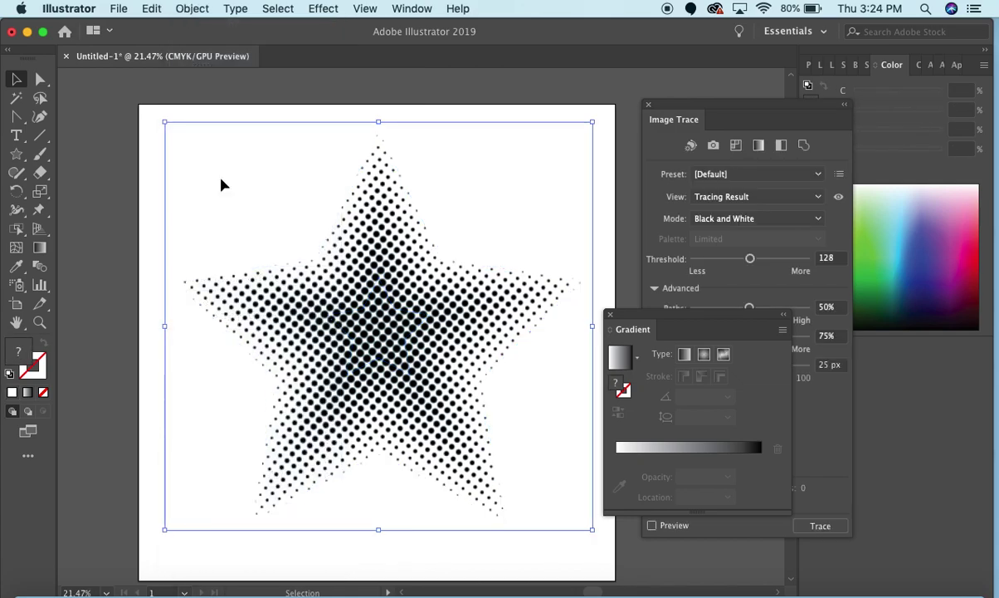
- Set the star's Image Trace to Black and White mode with Ignore White and Strokes enabled
{"action": "left_click", "coordinate": [744, 199]}
{"action": "left_click", "coordinate": [742, 215]}
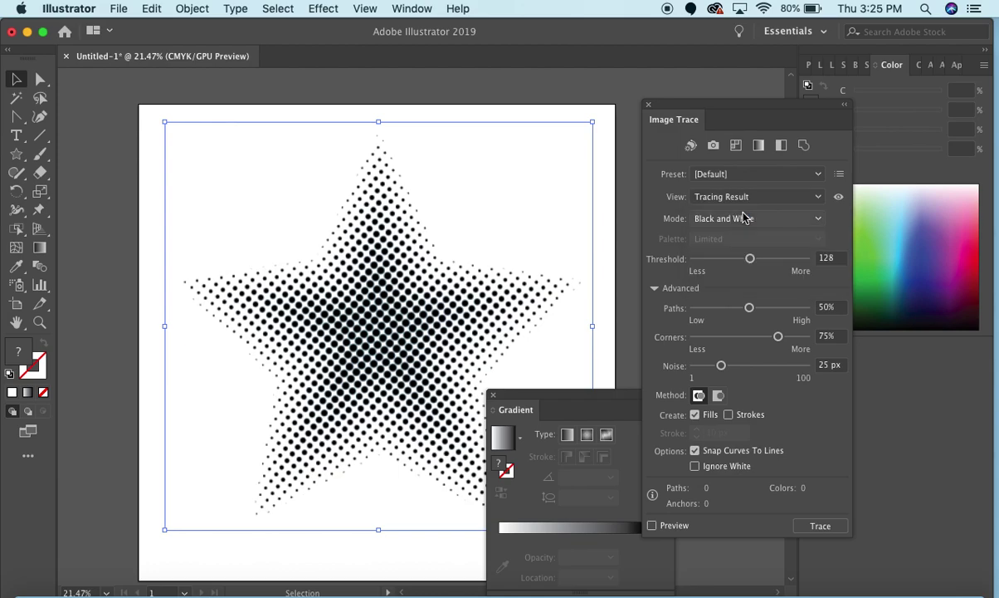
{"action": "left_click", "coordinate": [744, 217]}
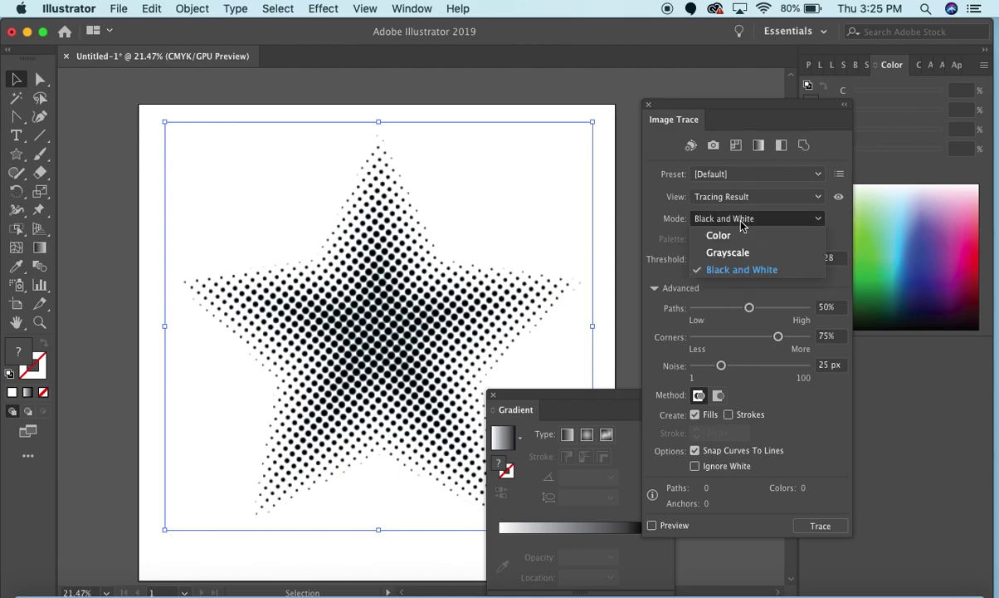
{"action": "left_click", "coordinate": [743, 271]}
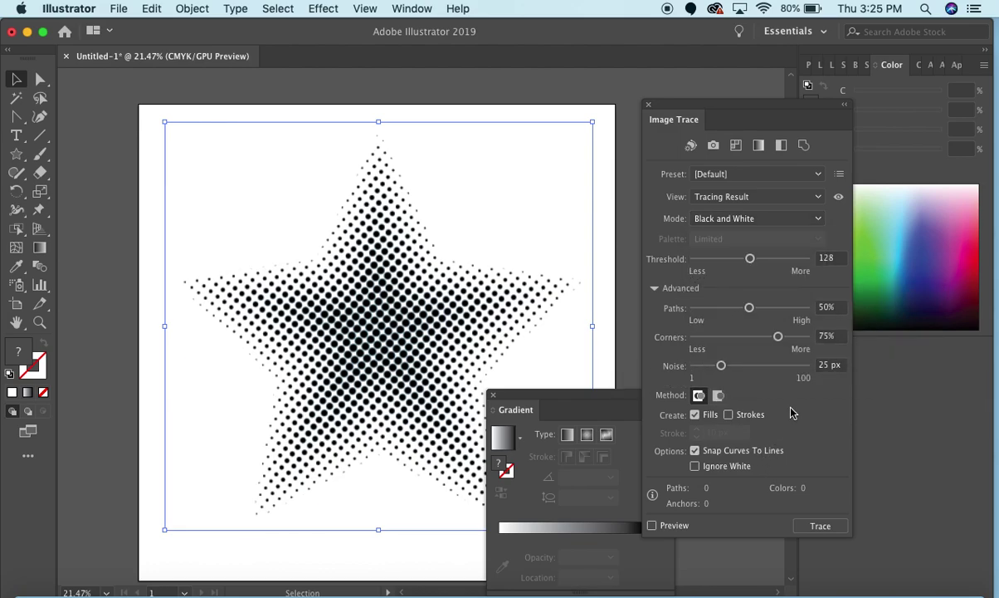
{"action": "left_click", "coordinate": [695, 466]}
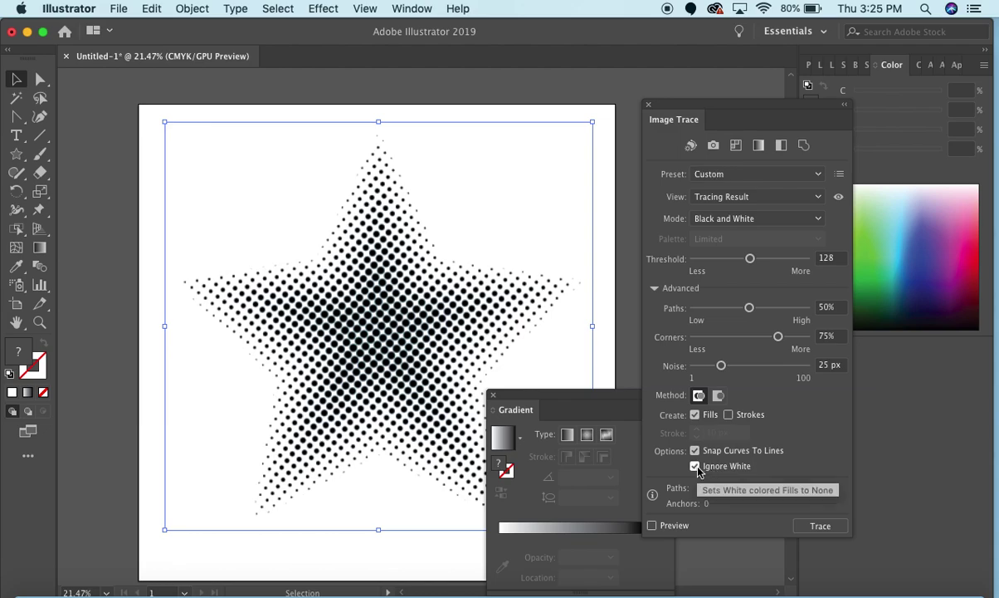
{"action": "left_click", "coordinate": [728, 415]}
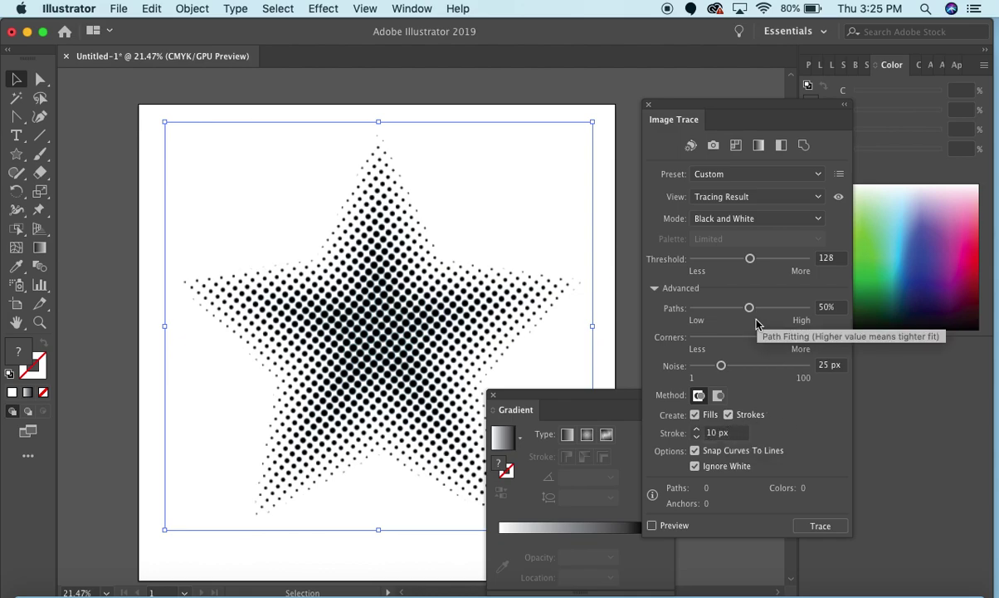
- Trace the star with corners at 82%, paths at 83%, noise at 14 px and threshold at 154
{"action": "left_click_drag", "start_coordinate": [778, 337], "coordinate": [791, 340]}
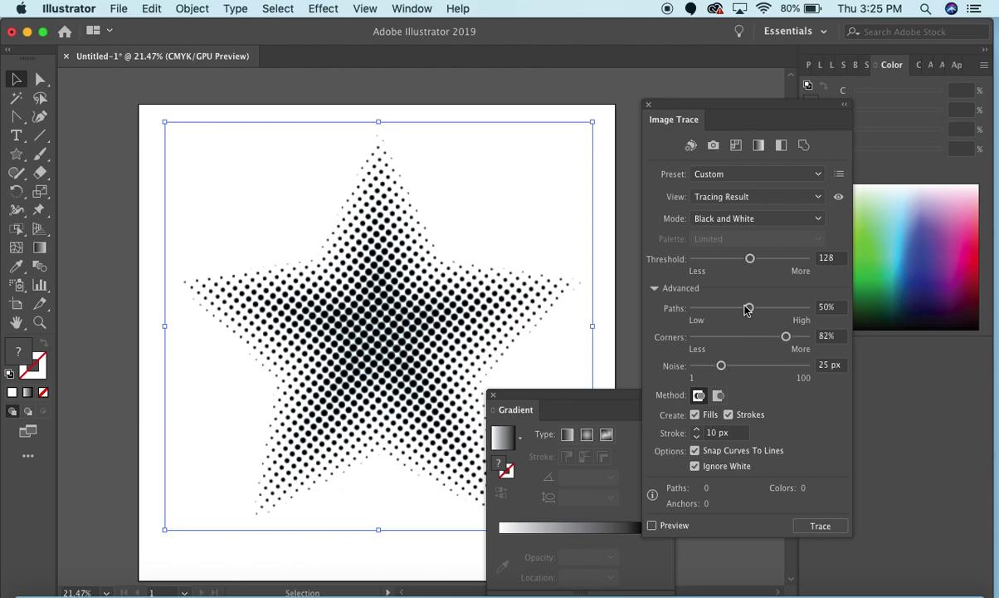
{"action": "left_click_drag", "start_coordinate": [749, 309], "coordinate": [786, 318]}
{"action": "left_click_drag", "start_coordinate": [721, 372], "coordinate": [711, 372]}
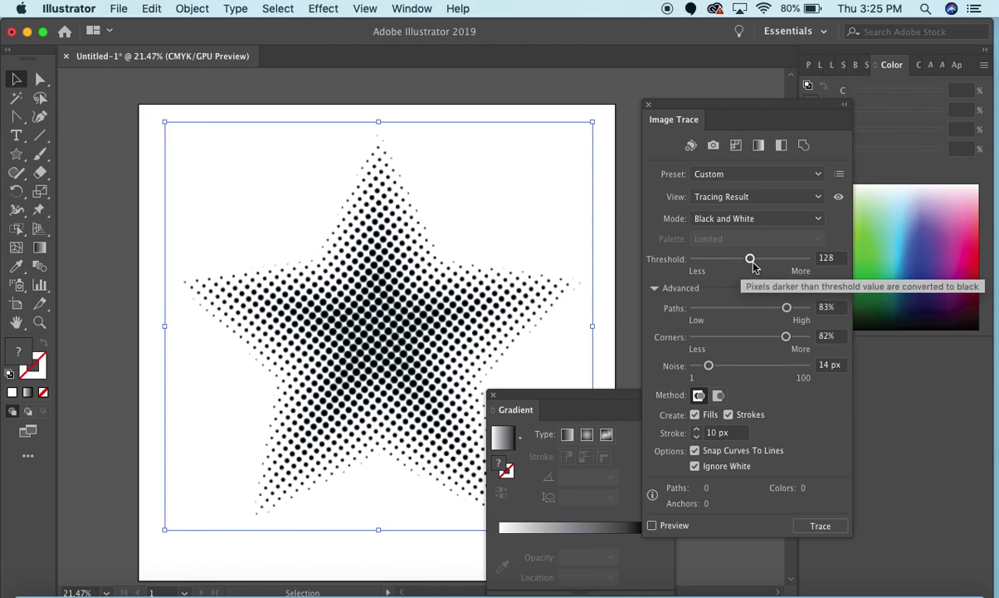
{"action": "left_click_drag", "start_coordinate": [752, 260], "coordinate": [762, 259]}
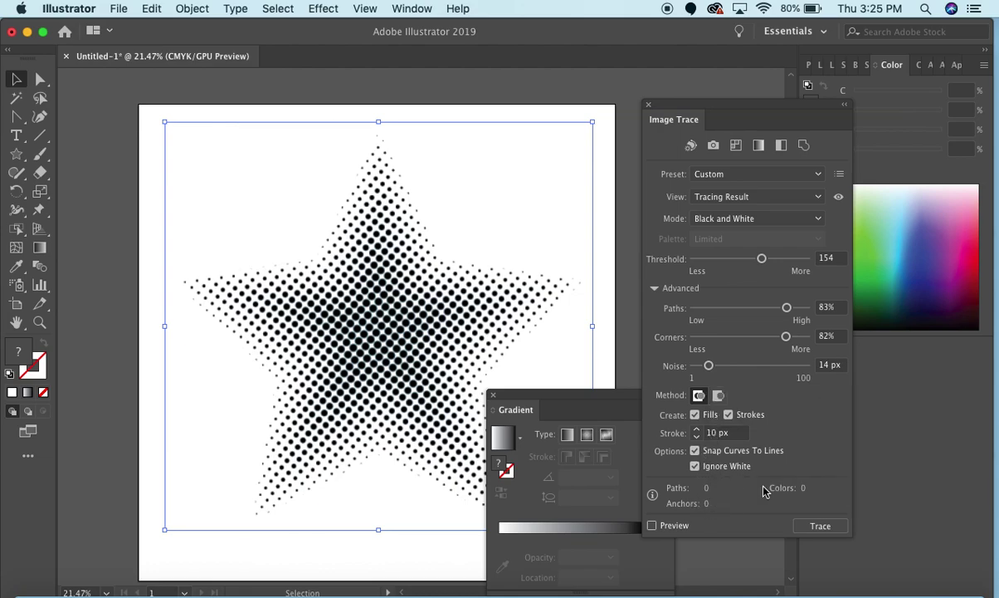
{"action": "left_click", "coordinate": [818, 526]}
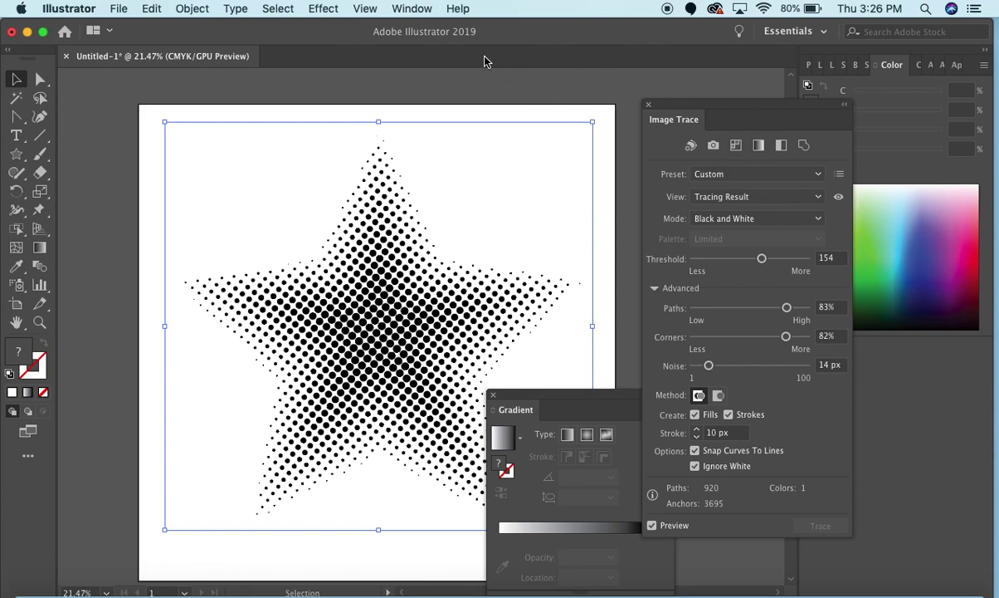
- Expand the image trace of the star into editable vector paths and deselect it
{"action": "left_click", "coordinate": [455, 7]}
{"action": "mouse_move", "coordinate": [192, 9]}
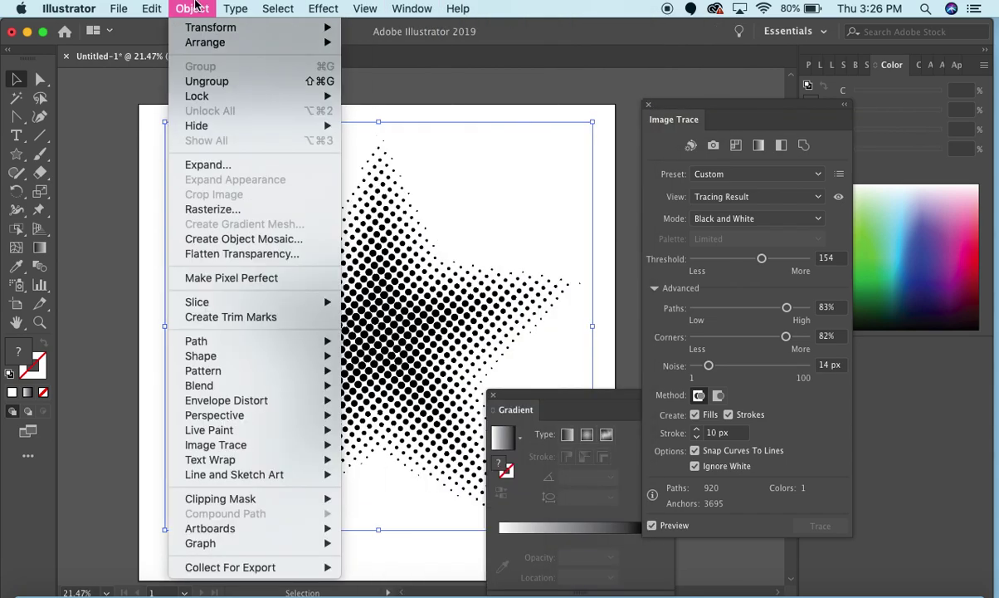
{"action": "mouse_move", "coordinate": [312, 452]}
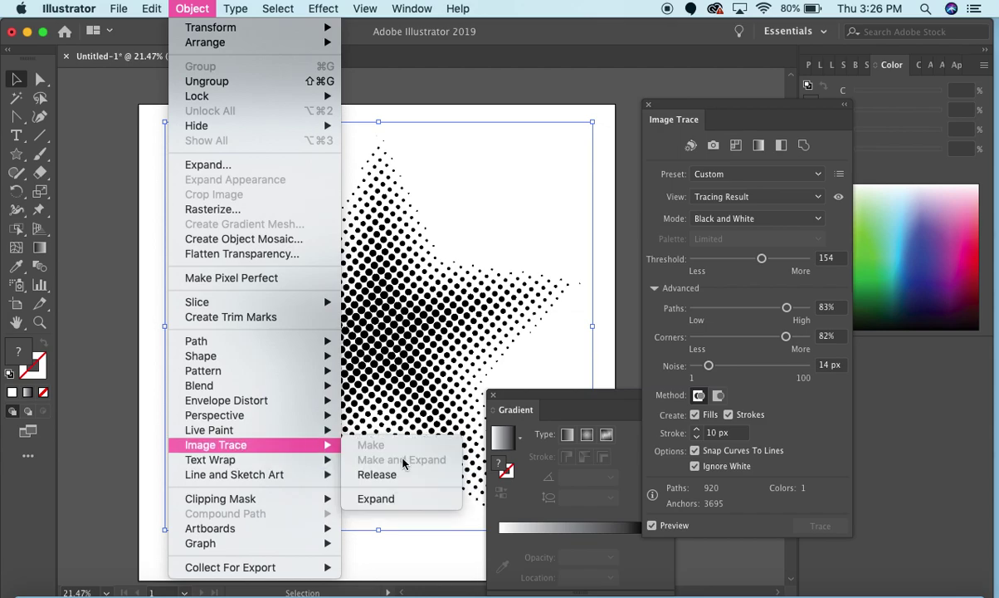
{"action": "left_click", "coordinate": [394, 500]}
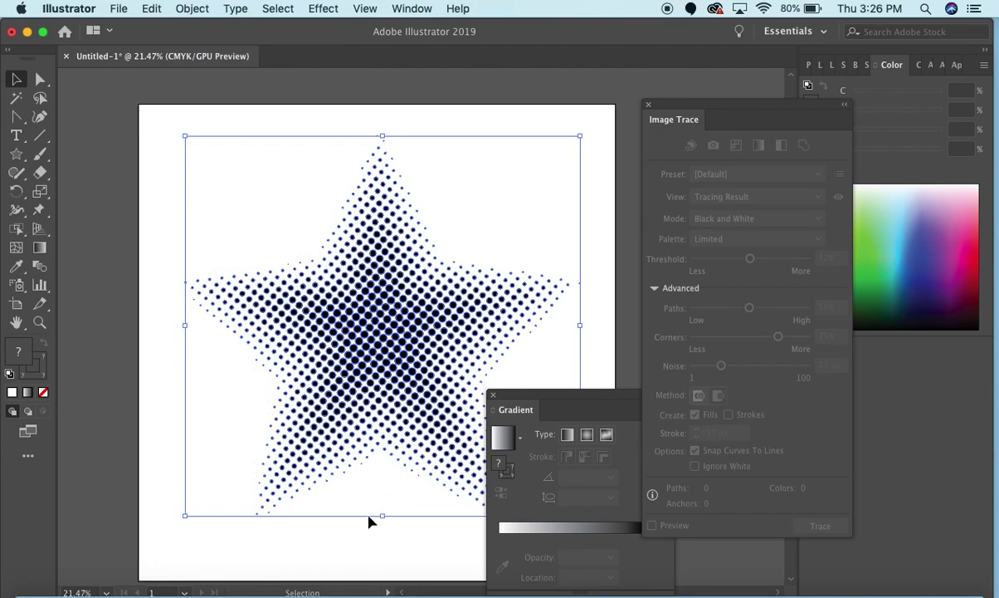
{"action": "left_click", "coordinate": [317, 564]}
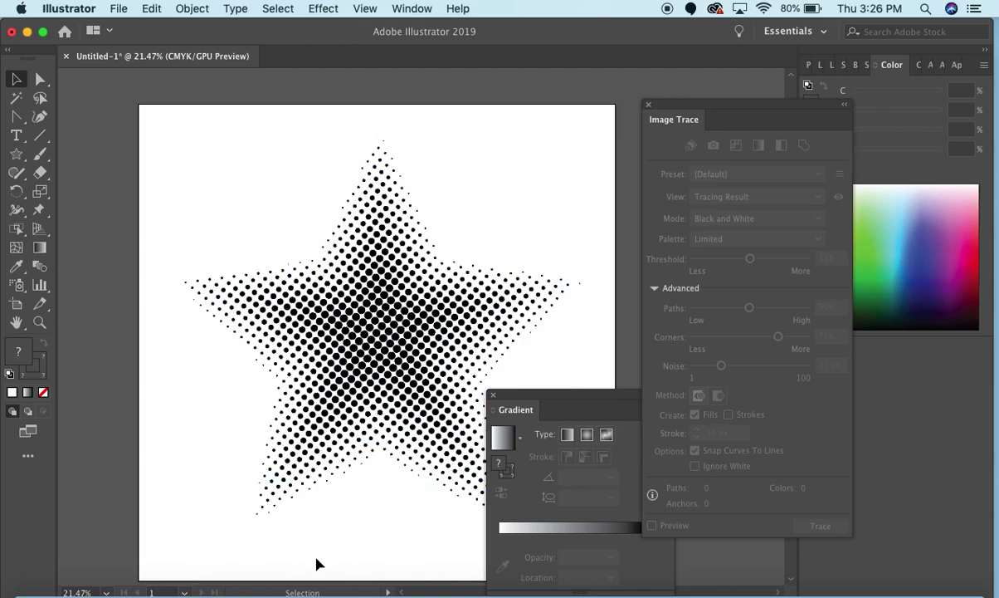
- Isolate the star's dot group and change the fill of one central dot to light gray with K 12.62%
{"action": "left_click", "coordinate": [386, 365]}
{"action": "scroll", "coordinate": [389, 367], "scroll_direction": "up", "scroll_amount": 3}
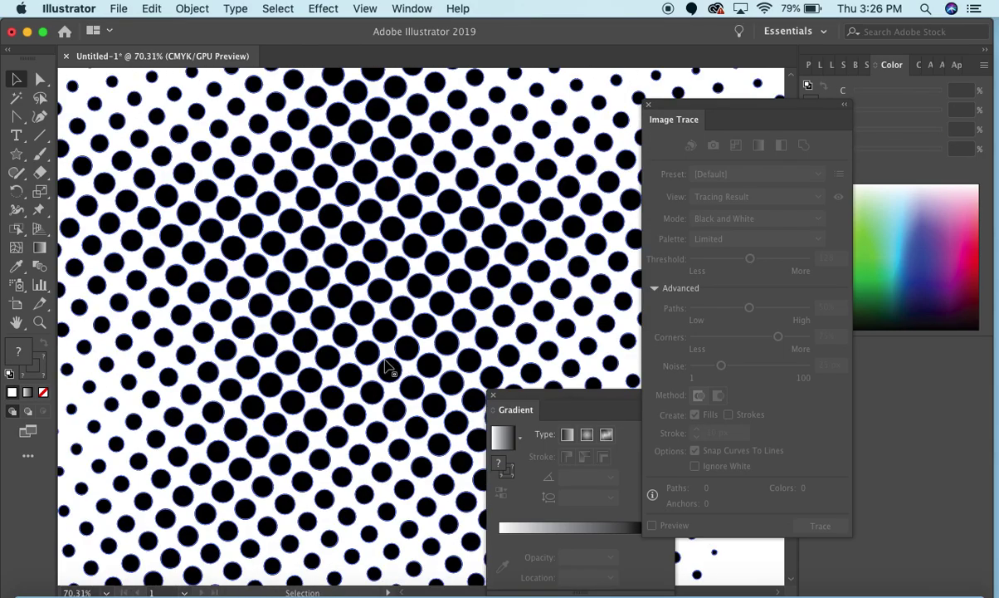
{"action": "scroll", "coordinate": [387, 367], "scroll_direction": "up", "scroll_amount": 4}
{"action": "double_click", "coordinate": [357, 353]}
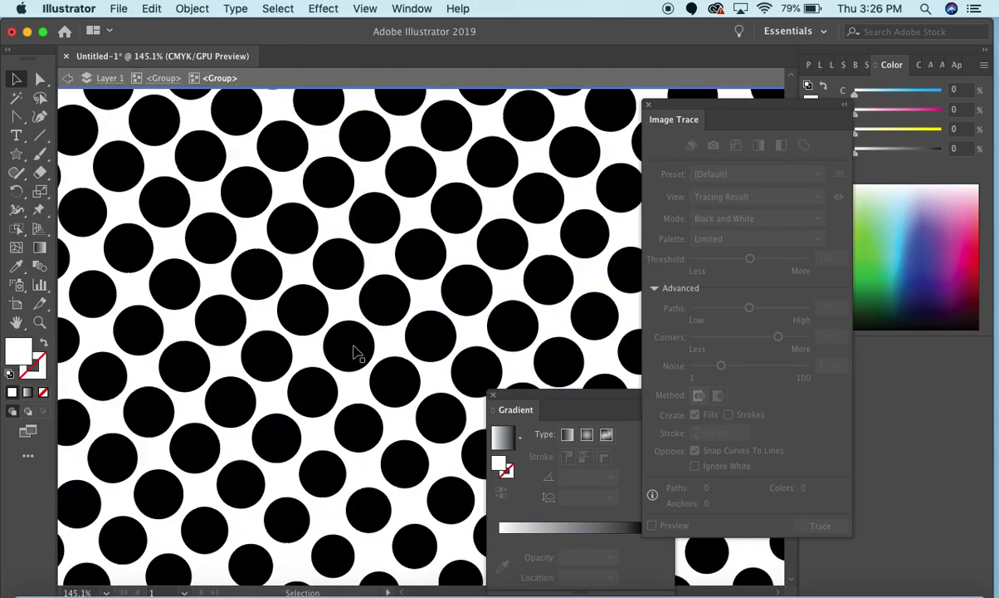
{"action": "left_click", "coordinate": [355, 353]}
{"action": "double_click", "coordinate": [27, 353]}
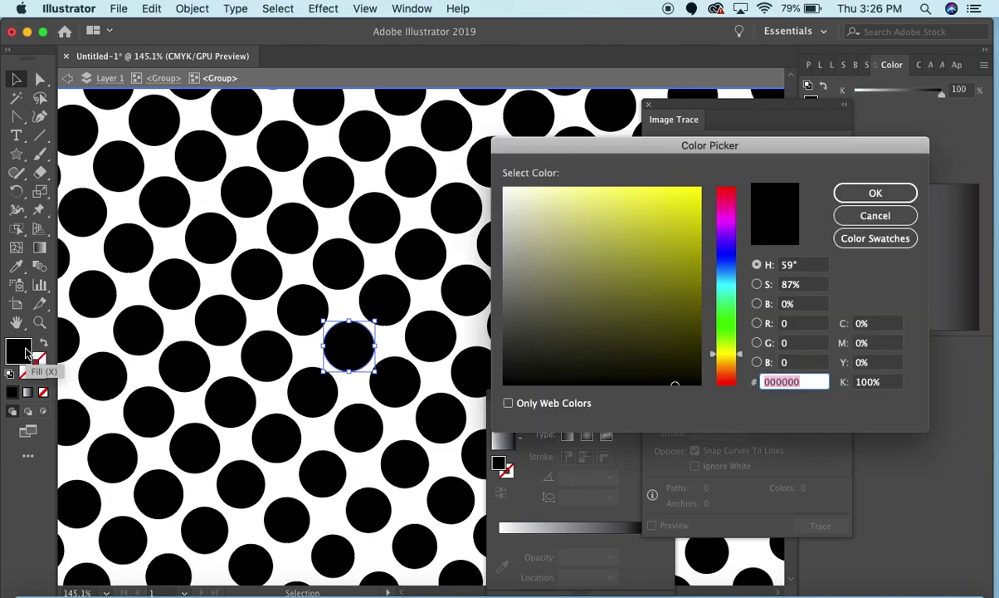
{"action": "left_click", "coordinate": [694, 193]}
{"action": "left_click", "coordinate": [701, 187]}
{"action": "left_click", "coordinate": [863, 193]}
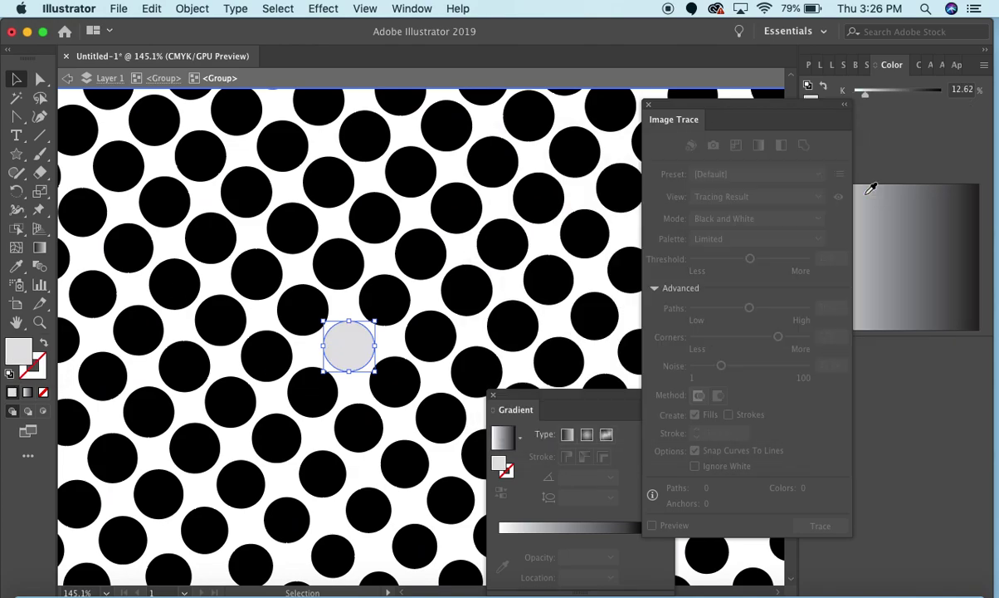
- Change the fill of the black dot just above the light gray one to c6c6c6 and exit isolation
{"action": "left_click", "coordinate": [383, 307]}
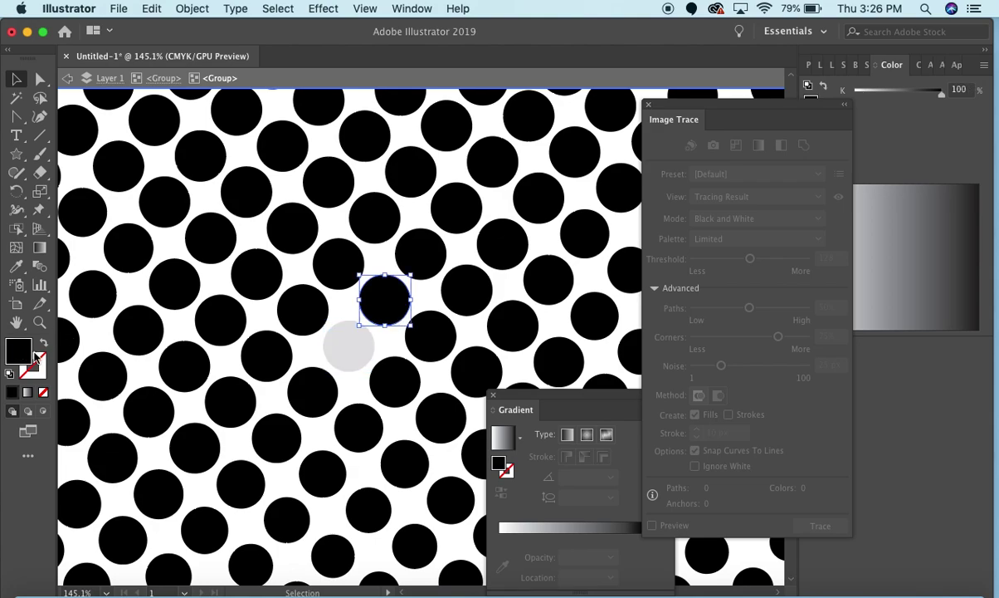
{"action": "double_click", "coordinate": [372, 294]}
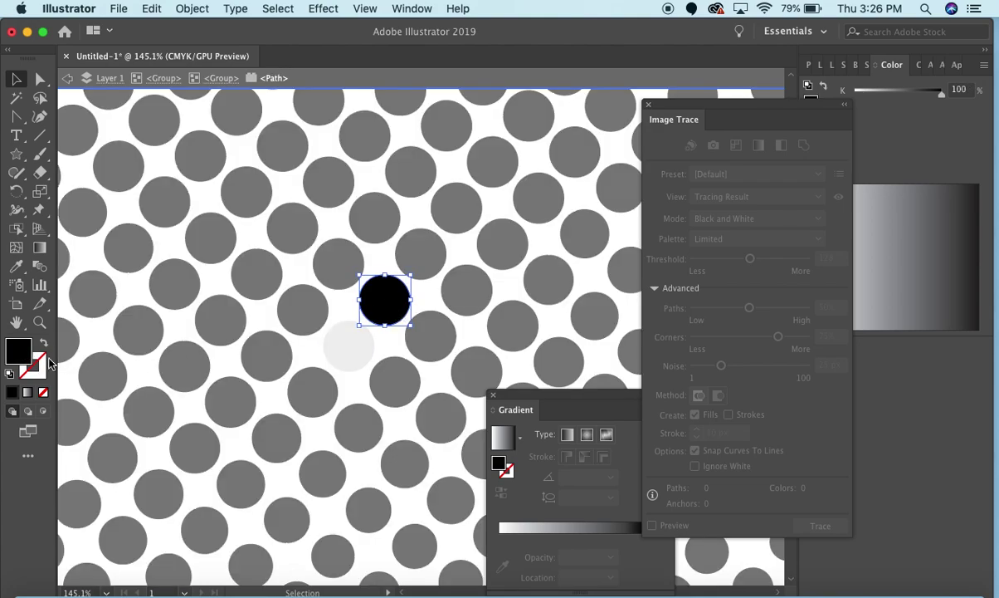
{"action": "double_click", "coordinate": [20, 350]}
{"action": "type", "text": "c6c6c6"}
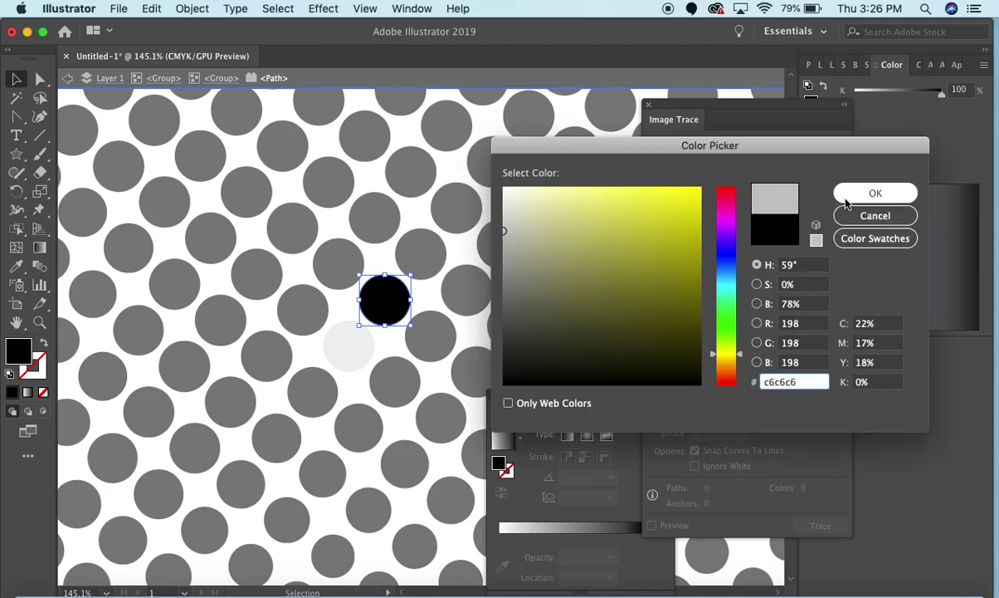
{"action": "left_click", "coordinate": [846, 195]}
{"action": "double_click", "coordinate": [376, 420]}
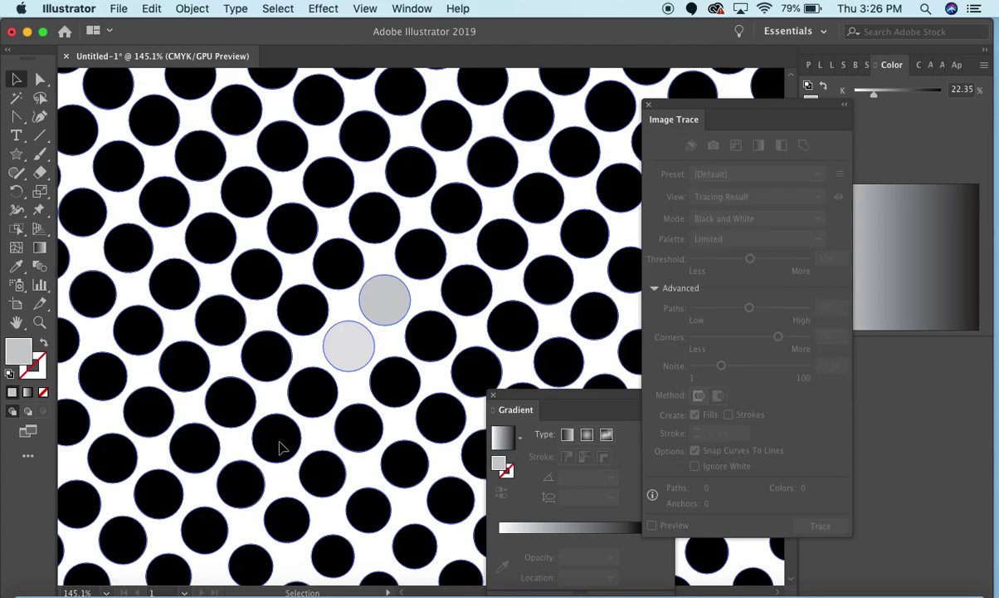
- Isolate the dot group again and change the fill of a dot below the gray ones to dark gray with K 68.5%
{"action": "double_click", "coordinate": [279, 448]}
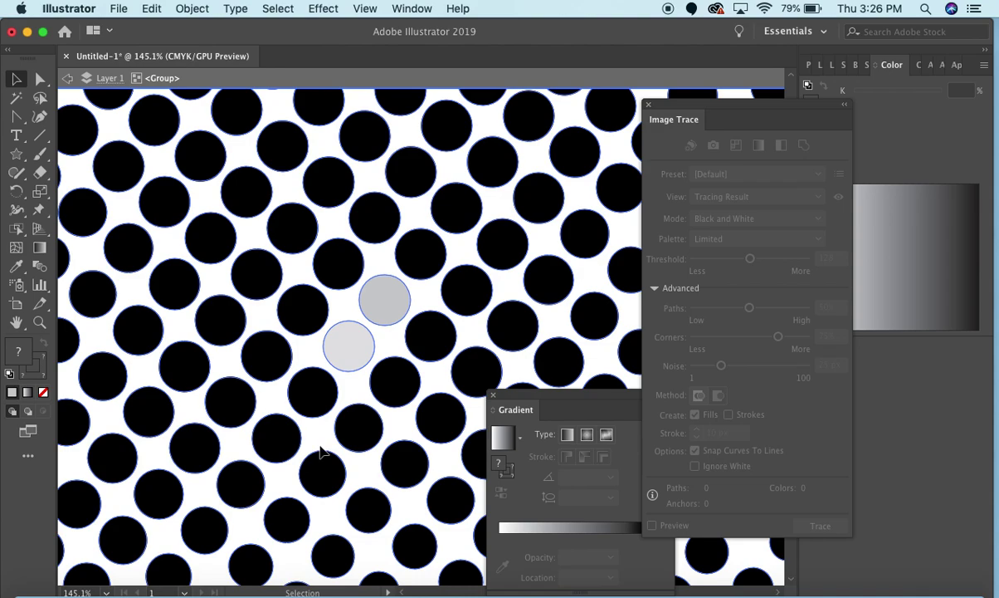
{"action": "double_click", "coordinate": [276, 437]}
{"action": "left_click", "coordinate": [276, 437]}
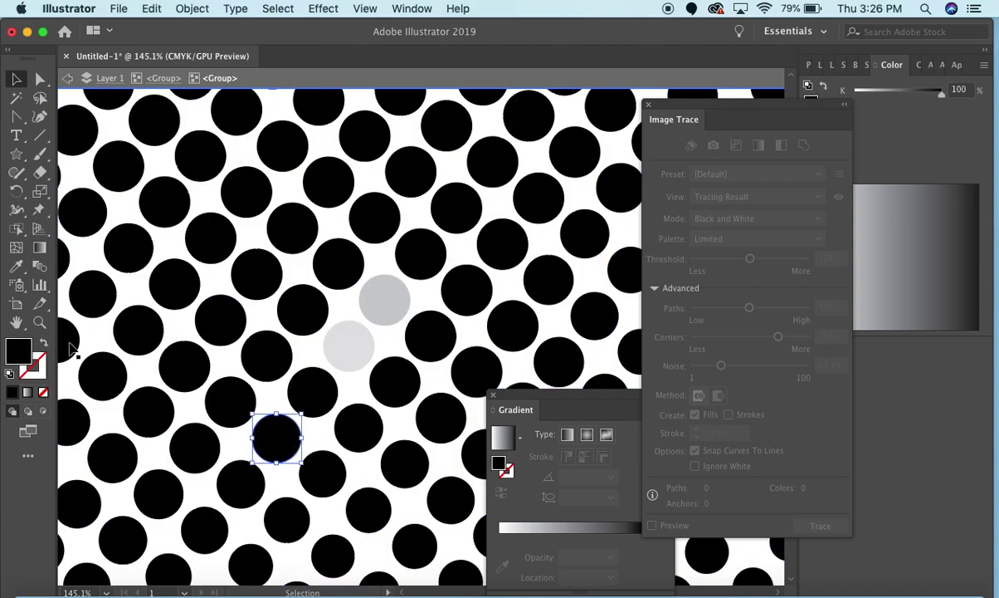
{"action": "double_click", "coordinate": [17, 337]}
{"action": "left_click", "coordinate": [570, 319]}
{"action": "left_click", "coordinate": [863, 196]}
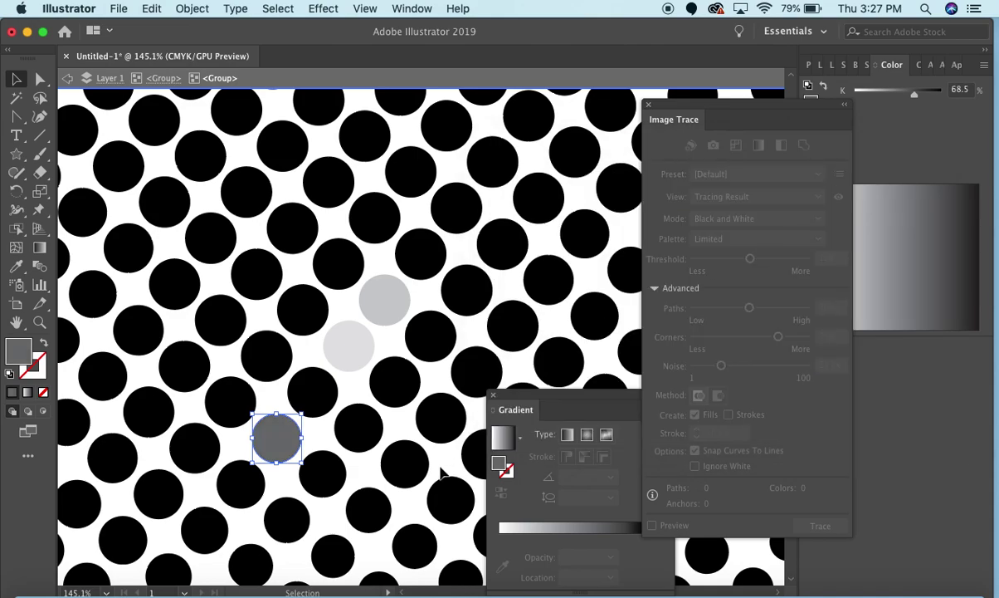
- Select the black dot to the right of the dark gray one
{"action": "left_click", "coordinate": [375, 444]}
{"action": "scroll", "coordinate": [376, 445], "scroll_direction": "down", "scroll_amount": 1}
{"action": "scroll", "coordinate": [375, 444], "scroll_direction": "down", "scroll_amount": 1}
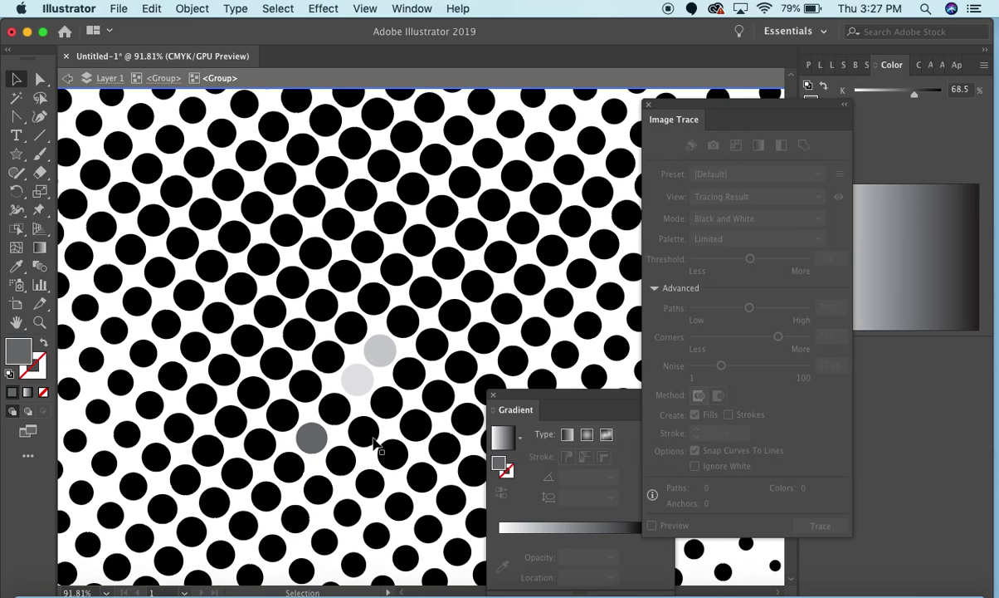
{"action": "left_click", "coordinate": [371, 431]}
{"action": "mouse_move", "coordinate": [380, 432]}
{"action": "left_mouse_down"}
{"action": "mouse_move", "coordinate": [480, 432]}
{"action": "mouse_move", "coordinate": [381, 432]}
{"action": "left_mouse_up"}
{"action": "scroll", "coordinate": [368, 418], "scroll_direction": "down", "scroll_amount": 5}
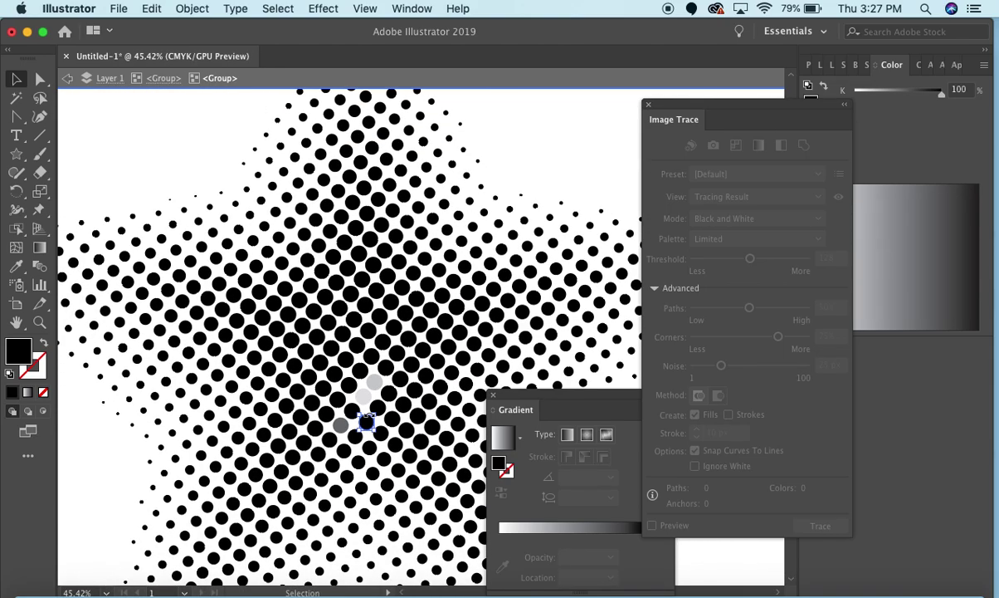